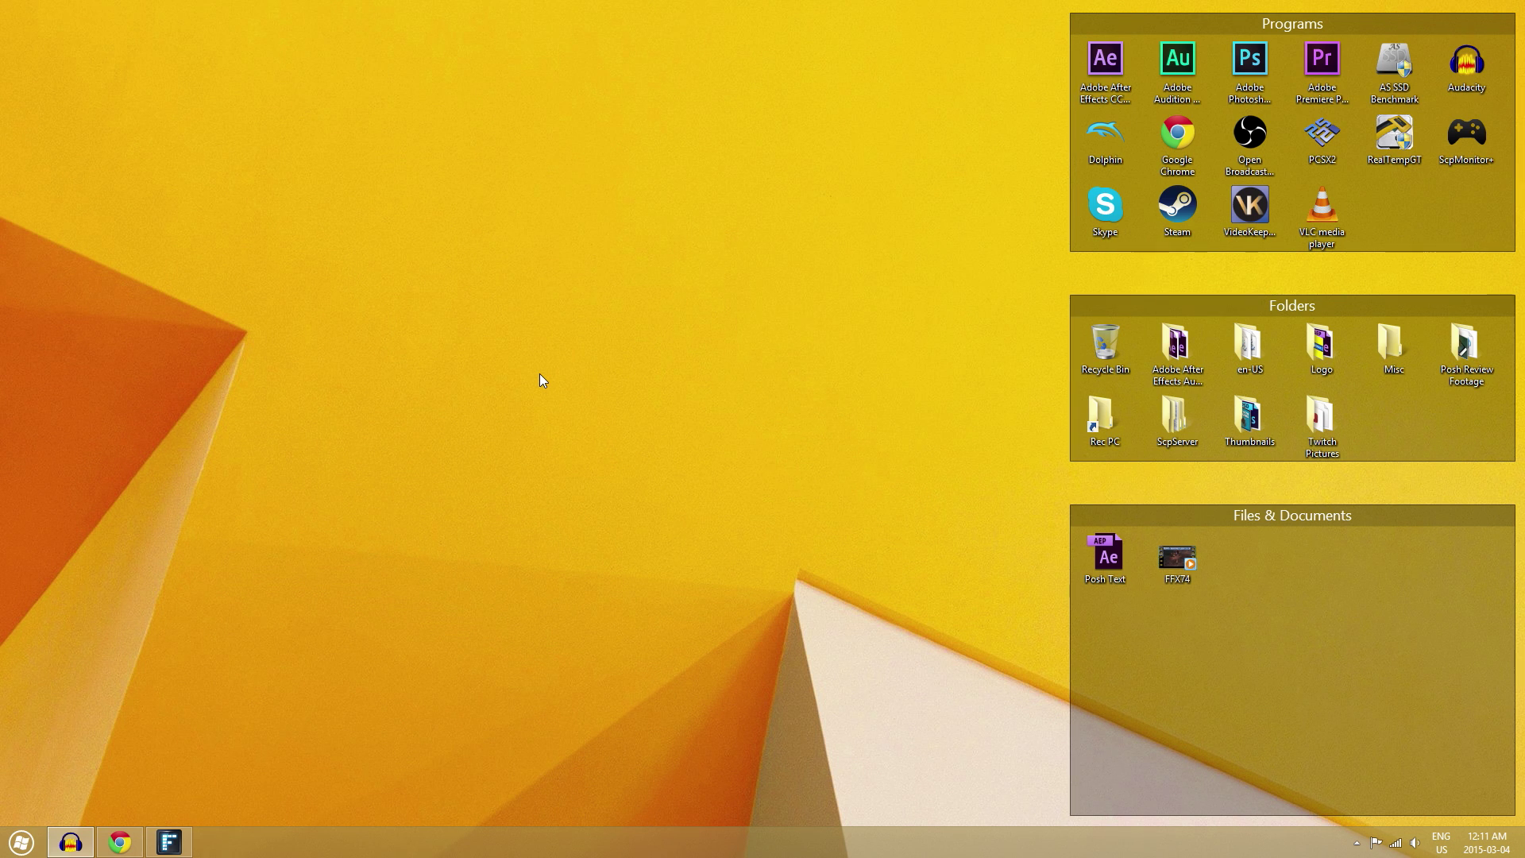
# Mark out a desktop area and turn it into a folder portal for Downloads.
pyautogui.moveTo(387, 163); pyautogui.dragTo(579, 304)
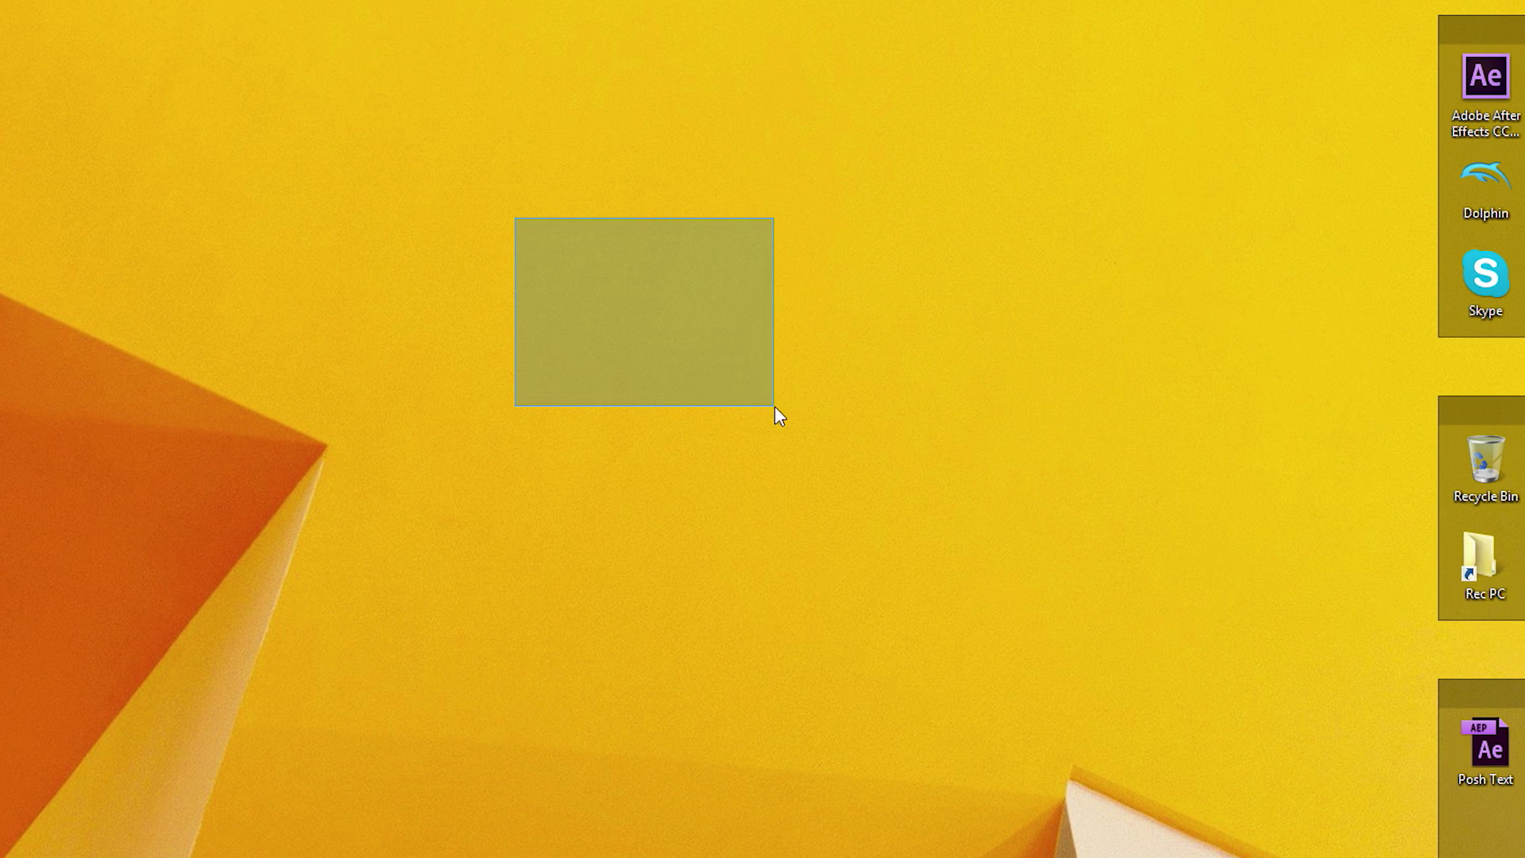
pyautogui.moveTo(774, 407); pyautogui.dragTo(783, 427)
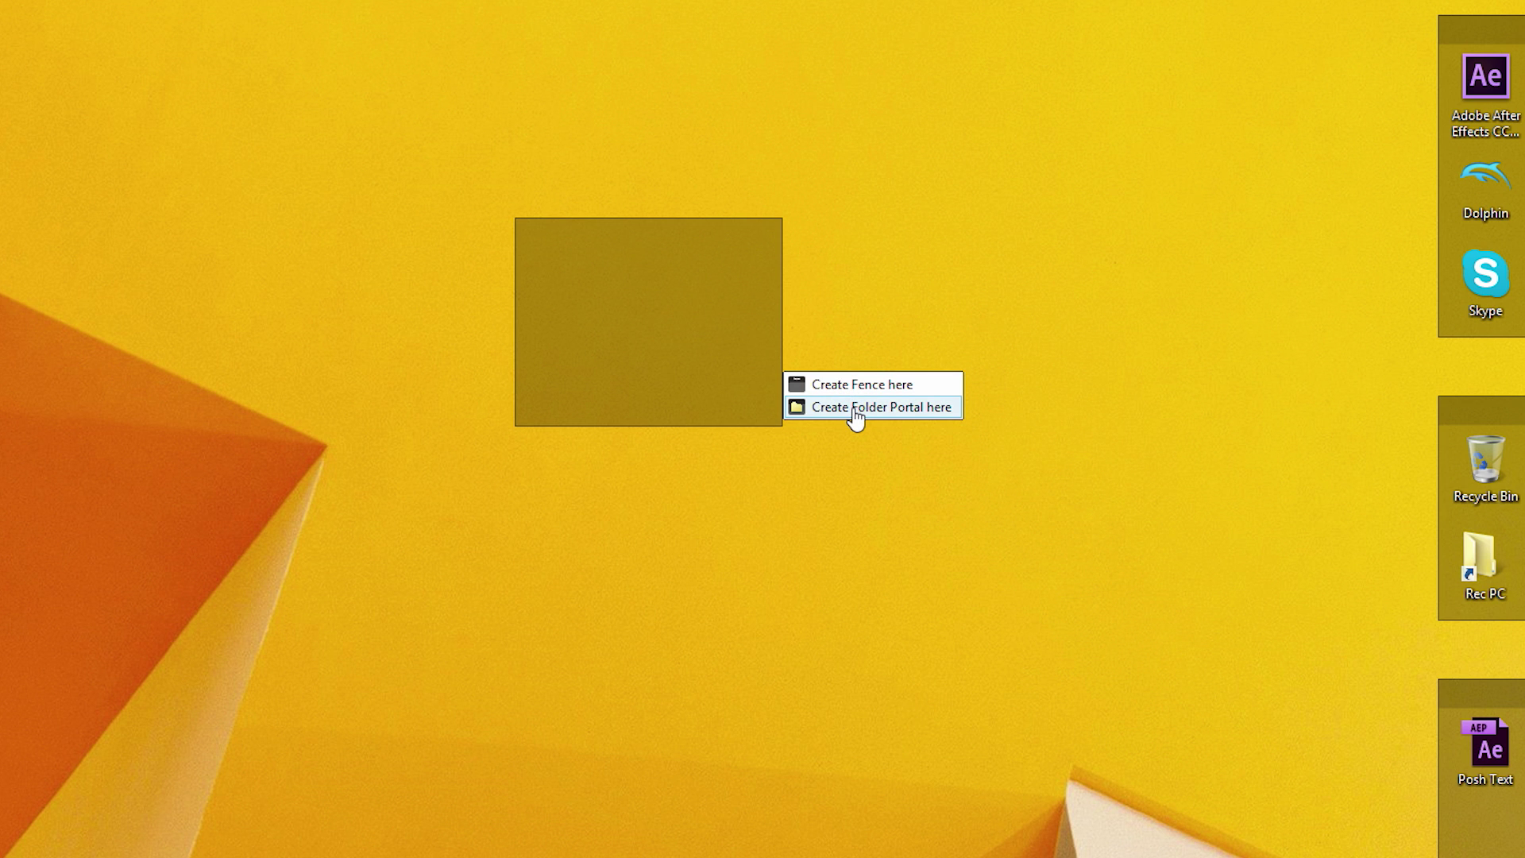
pyautogui.click(856, 408)
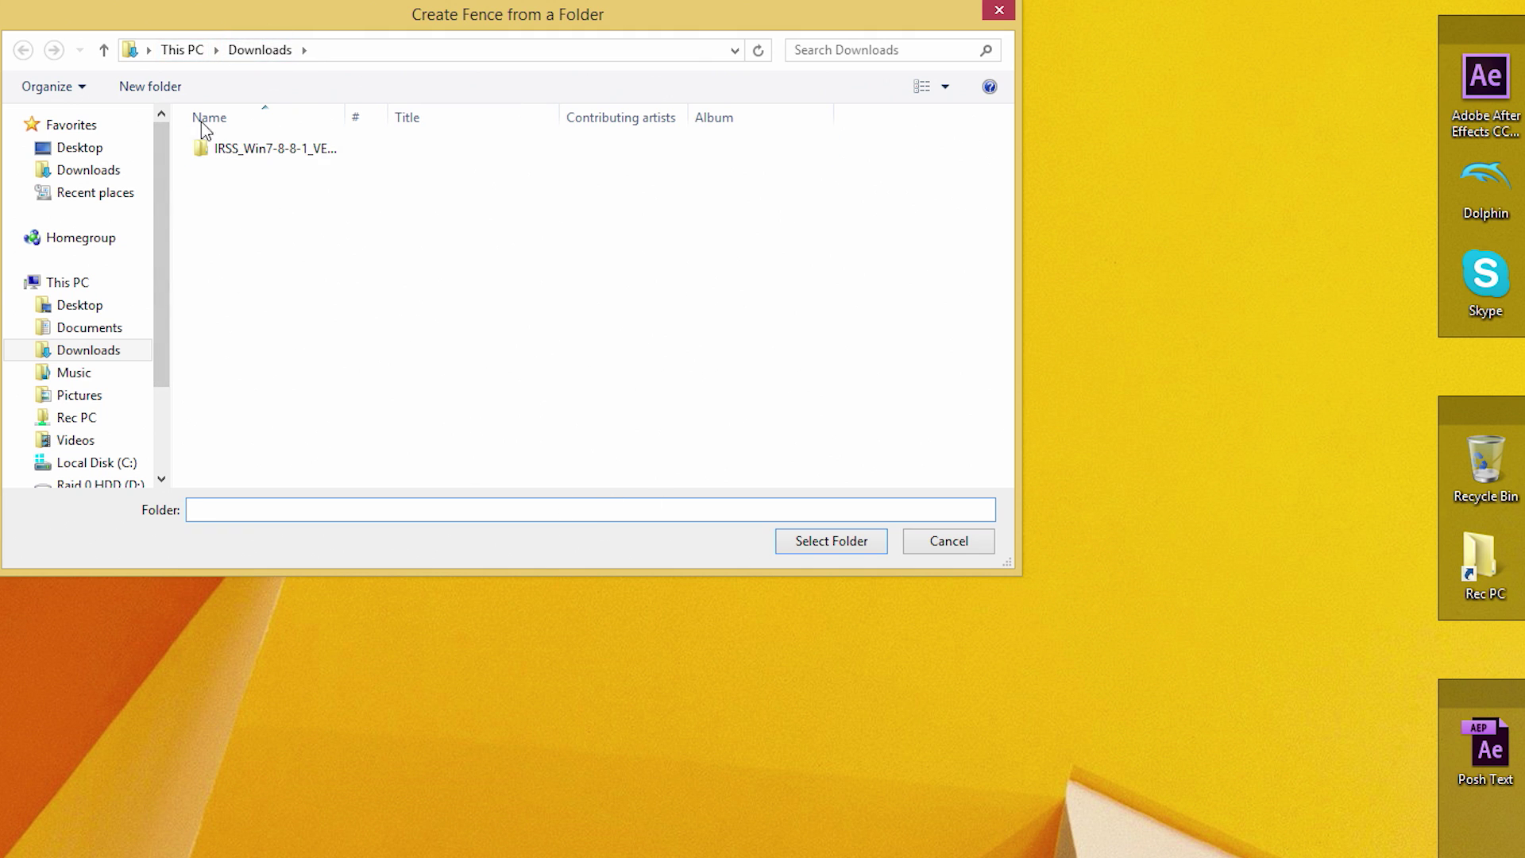
pyautogui.click(837, 552)
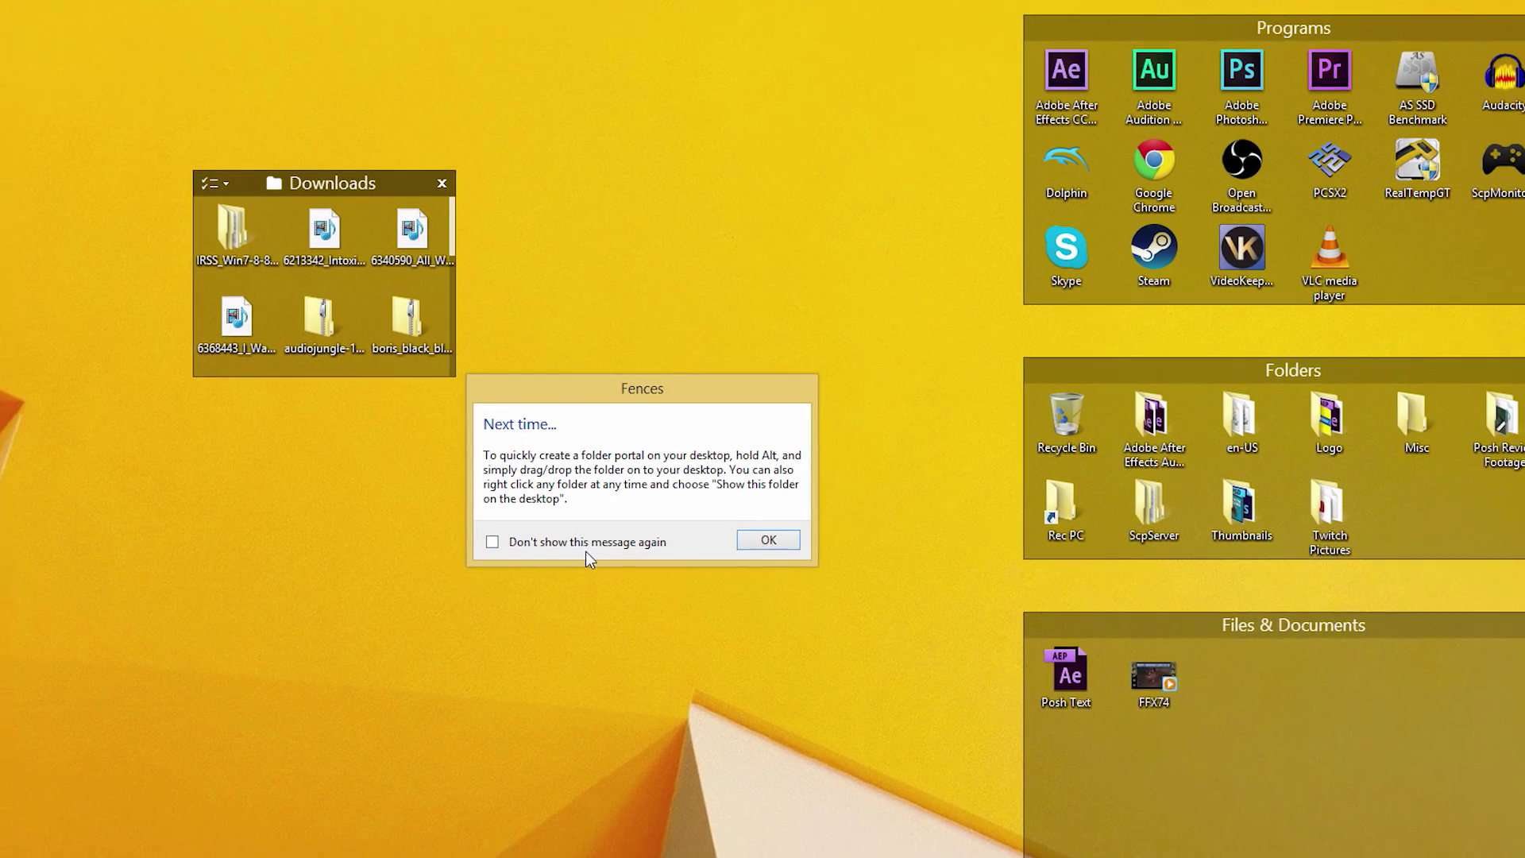
# Dismiss the portal tip and drag the Downloads fence's corner larger to show more files.
pyautogui.click(743, 538)
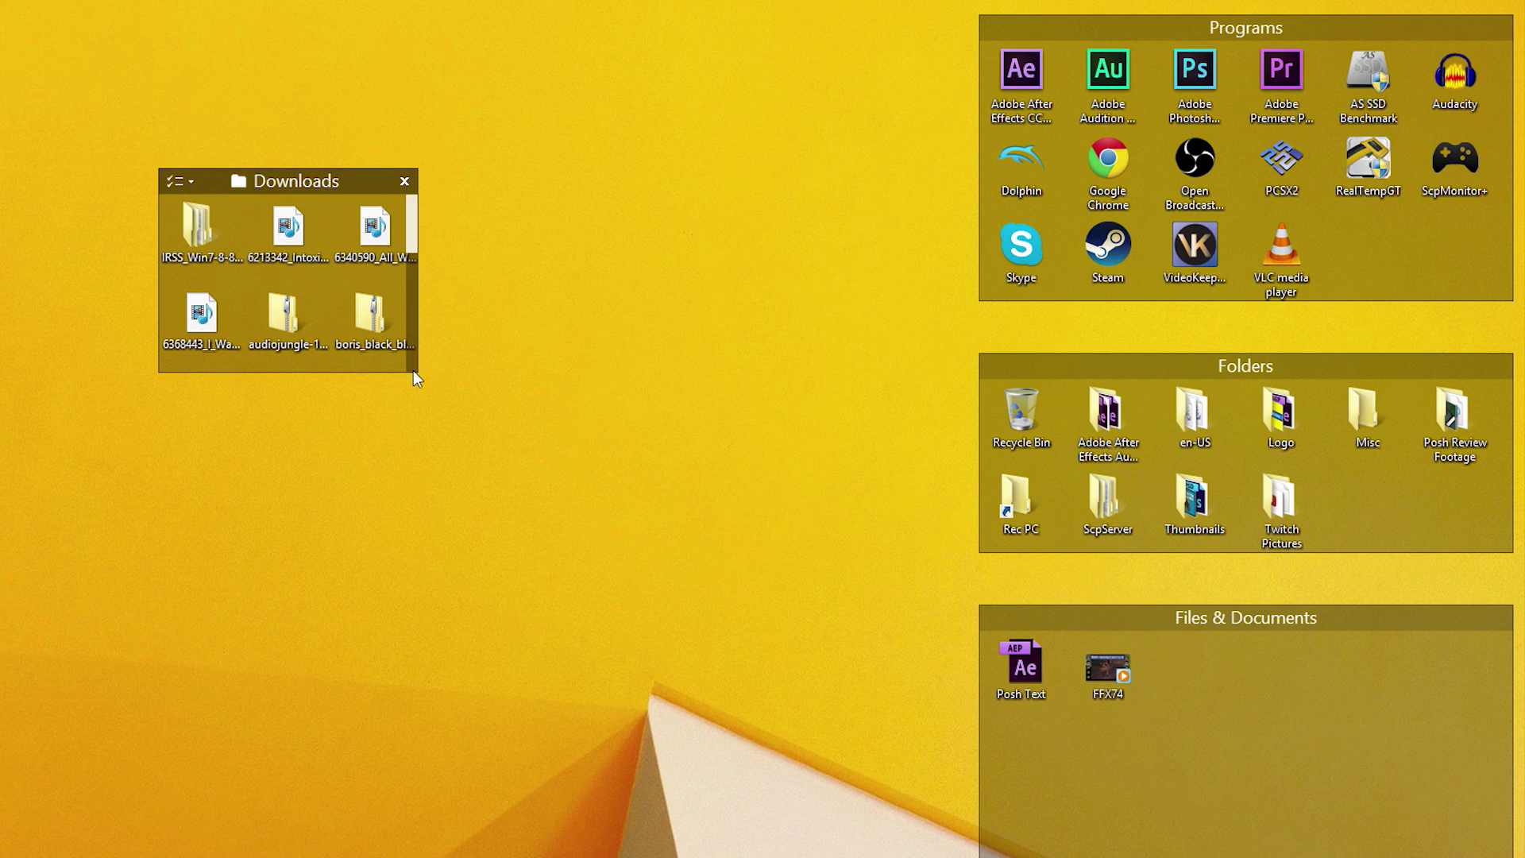
pyautogui.moveTo(413, 371); pyautogui.dragTo(715, 658)
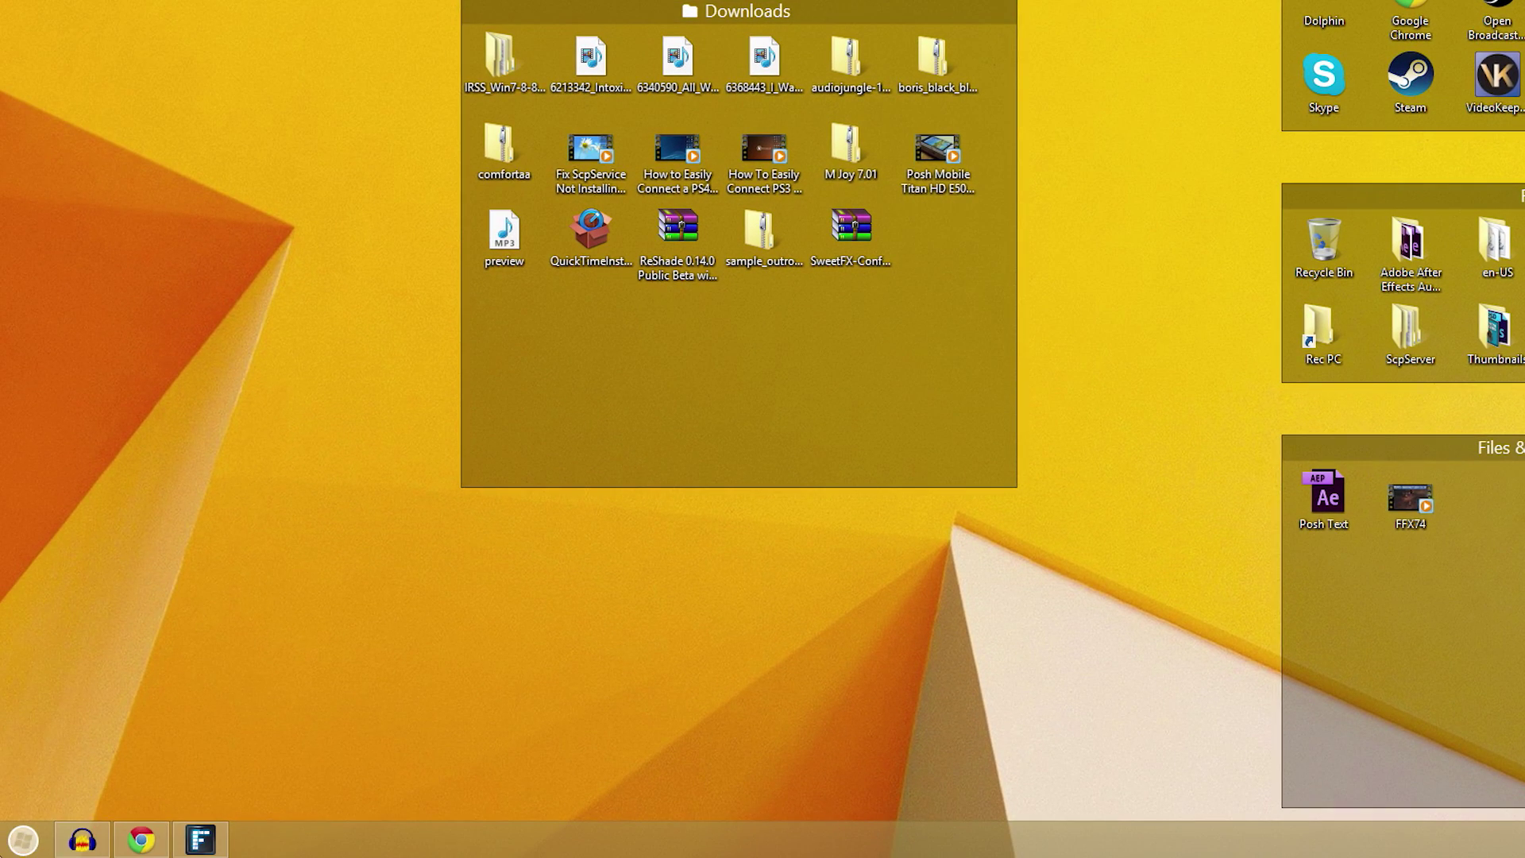
pyautogui.click(19, 841)
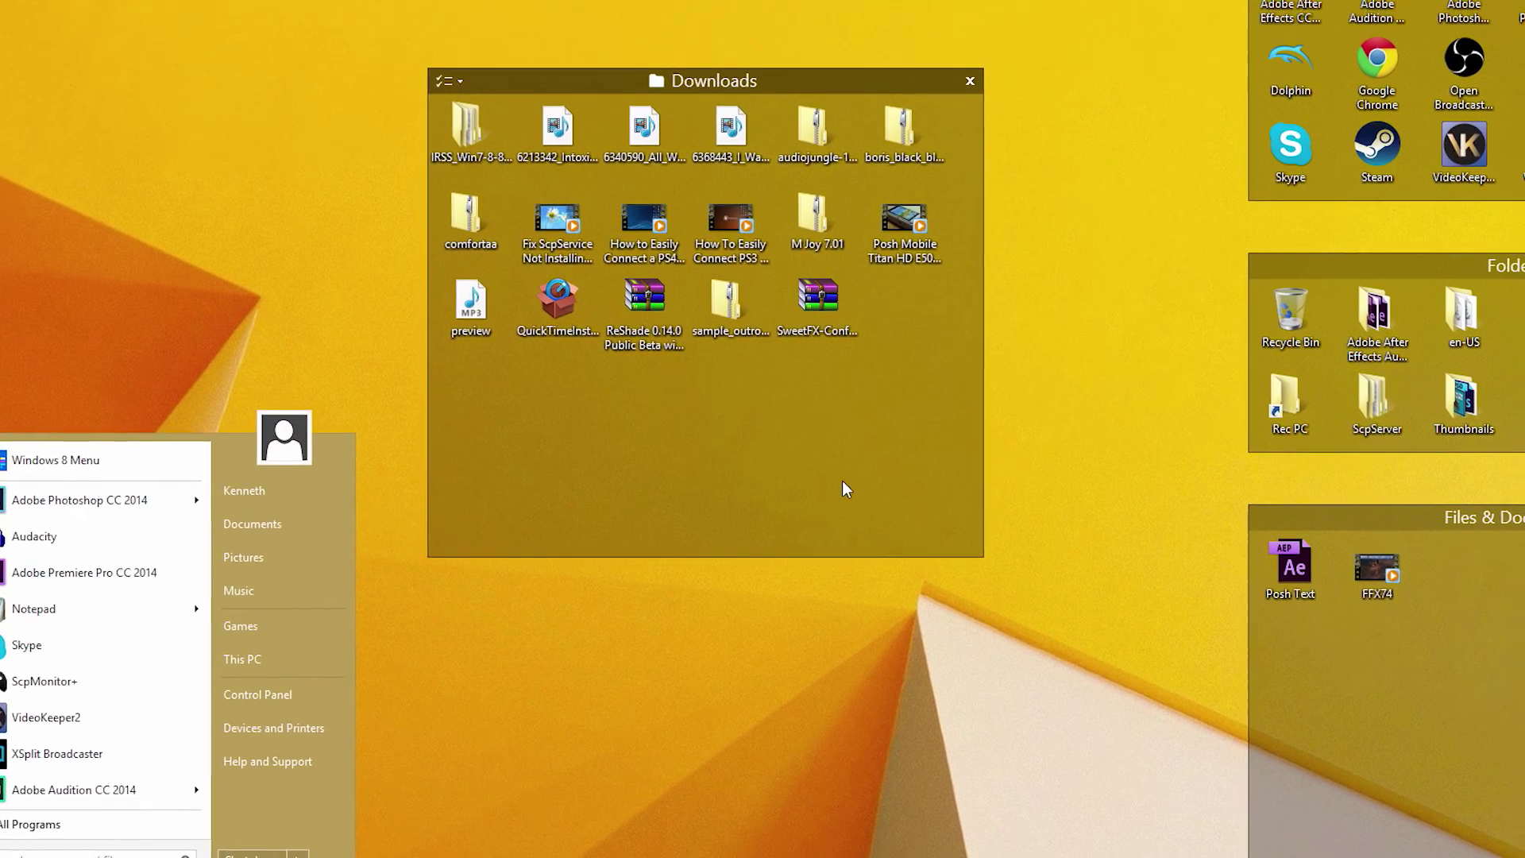
pyautogui.click(881, 417)
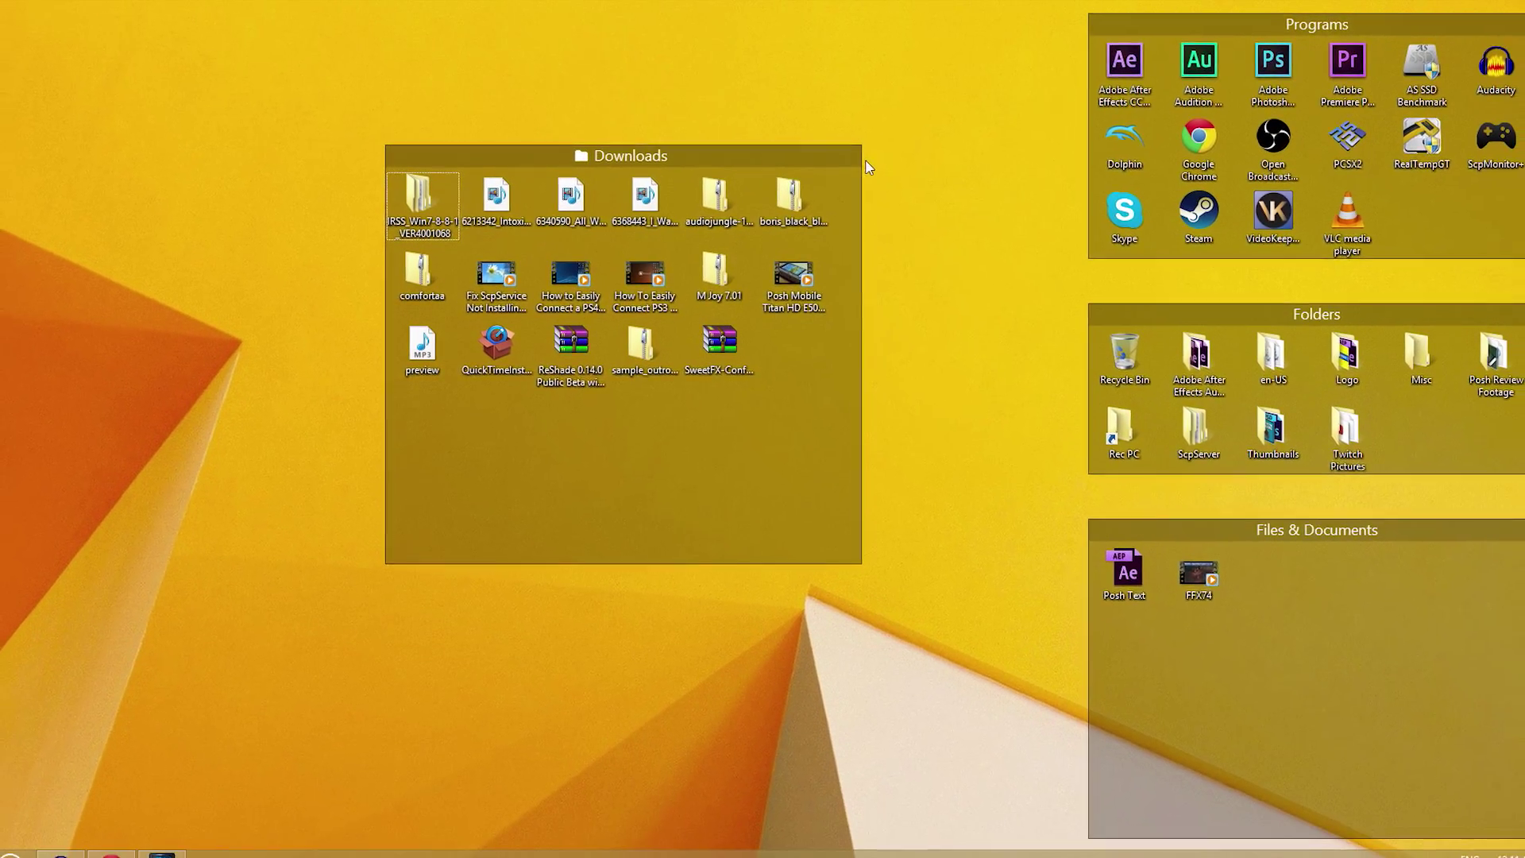
# Delete the Downloads portal fence and swipe over to the desktop page holding FFX73.
pyautogui.click(840, 151)
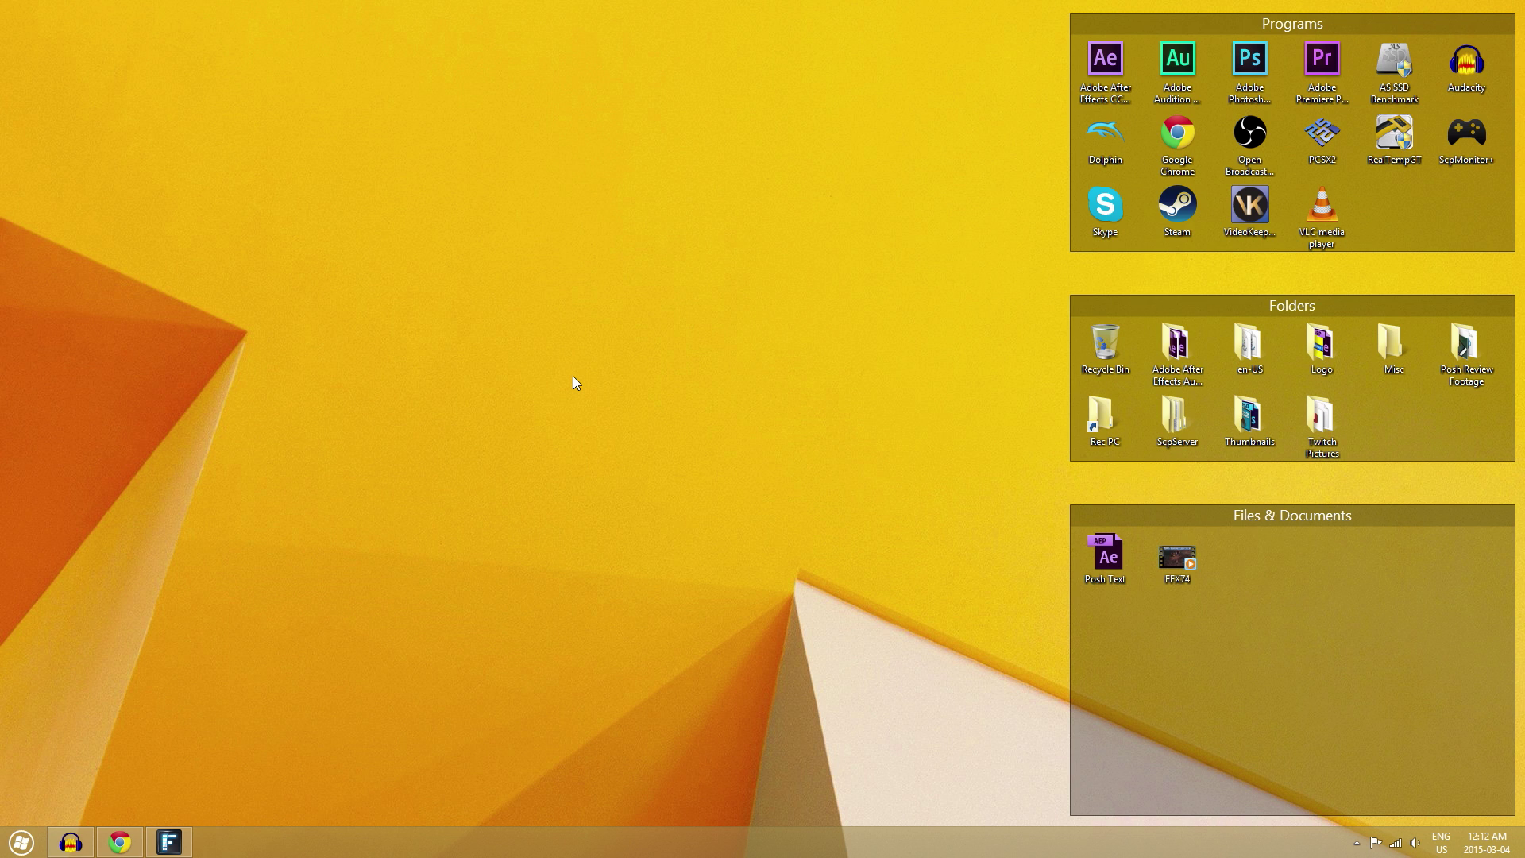
pyautogui.moveTo(574, 377); pyautogui.dragTo(634, 385)
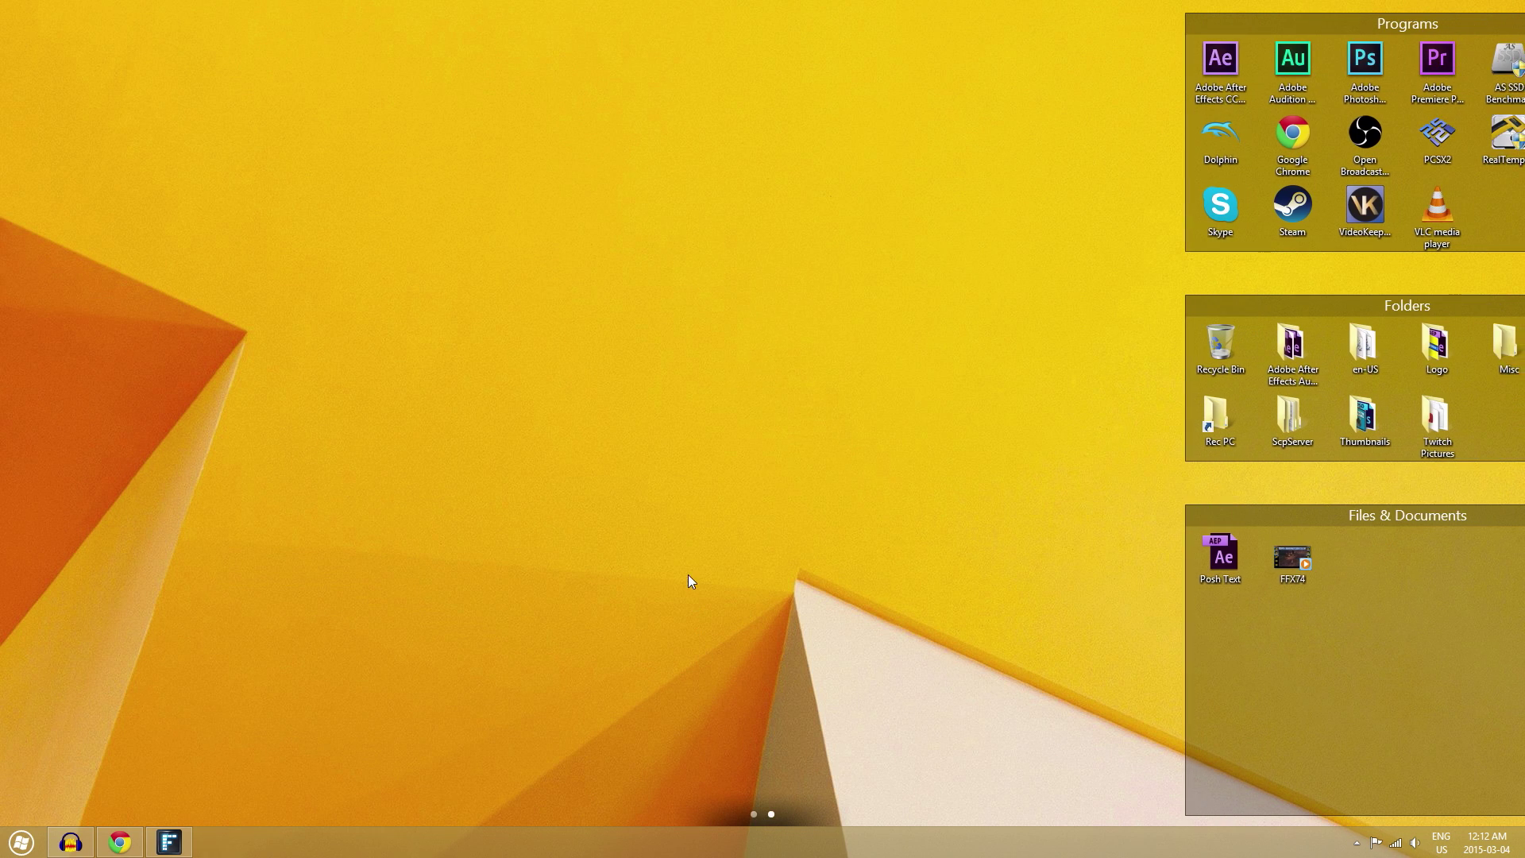
pyautogui.moveTo(575, 426); pyautogui.dragTo(1112, 333)
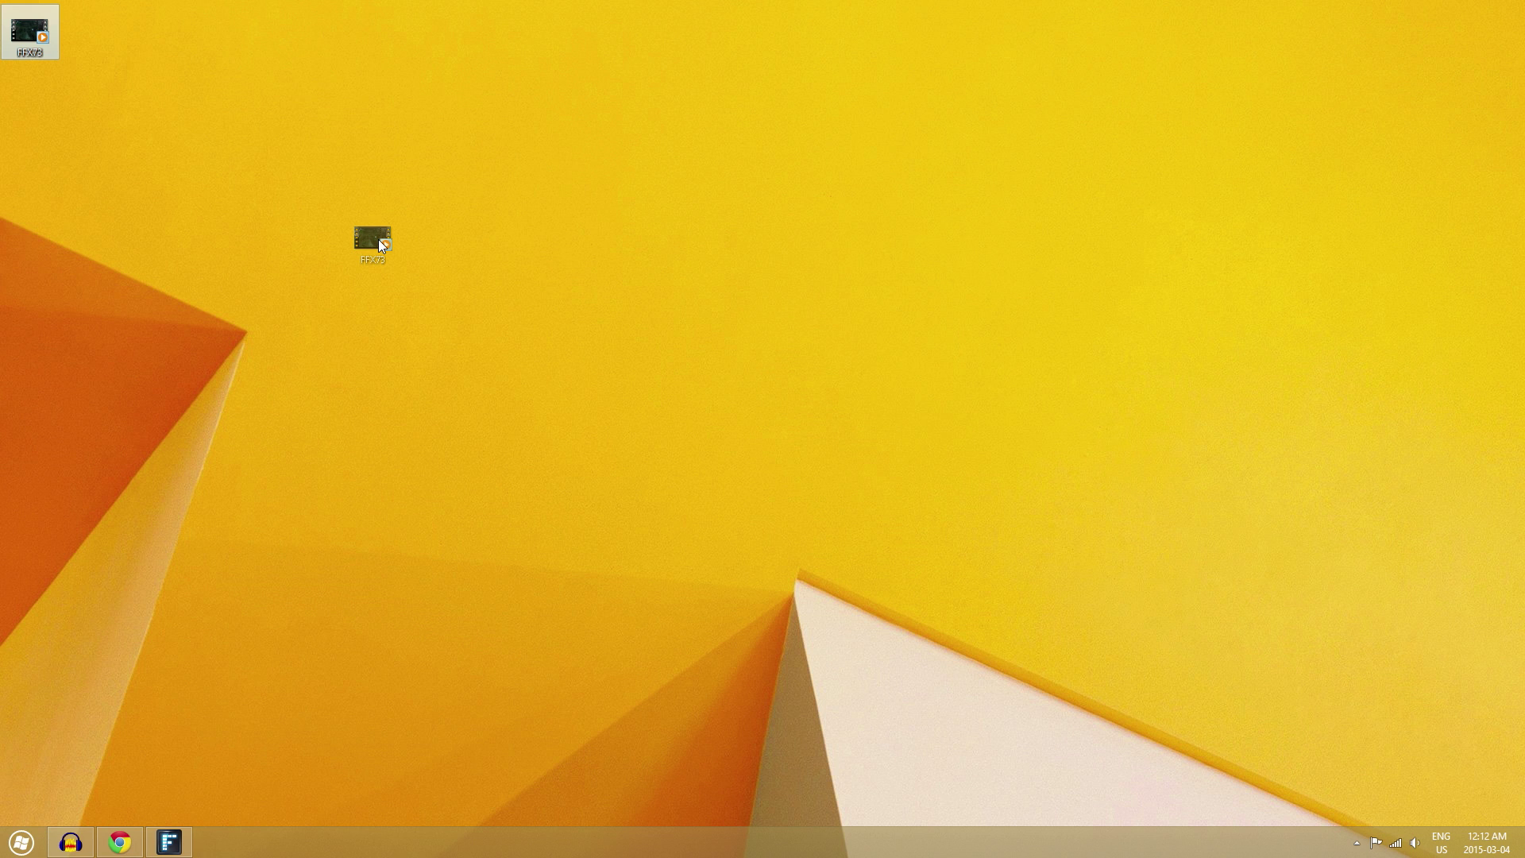
# Carry the FFX73 icon across the screen edge onto the fenced desktop page.
pyautogui.moveTo(378, 240); pyautogui.dragTo(1428, 338)
pyautogui.moveTo(576, 270); pyautogui.dragTo(253, 168)
pyautogui.moveTo(248, 159); pyautogui.dragTo(917, 259)
pyautogui.moveTo(1519, 318); pyautogui.dragTo(1007, 432)
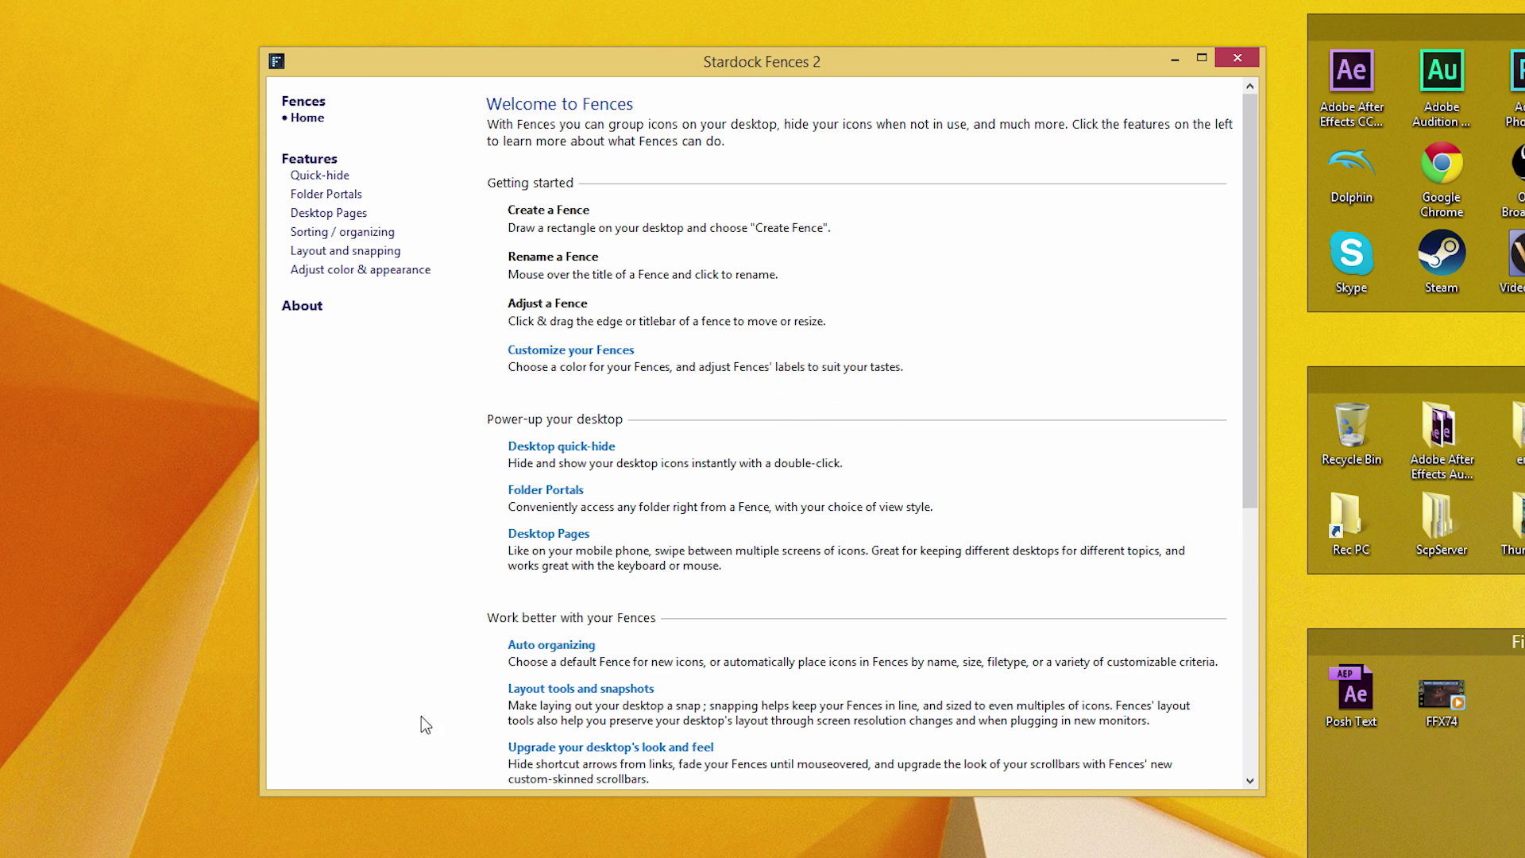
pyautogui.rightClick(129, 478)
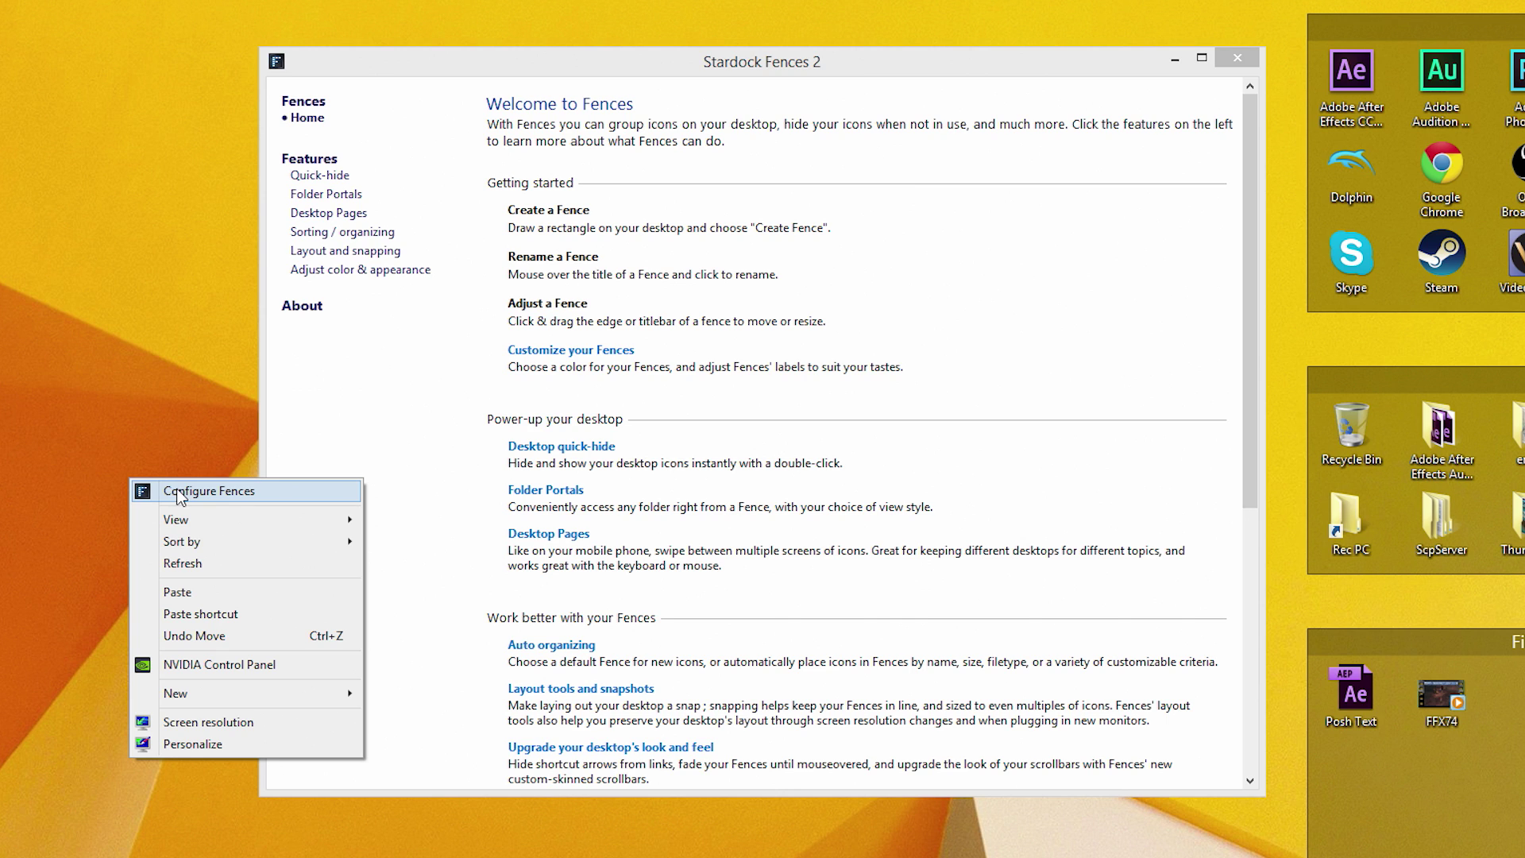
pyautogui.click(1041, 316)
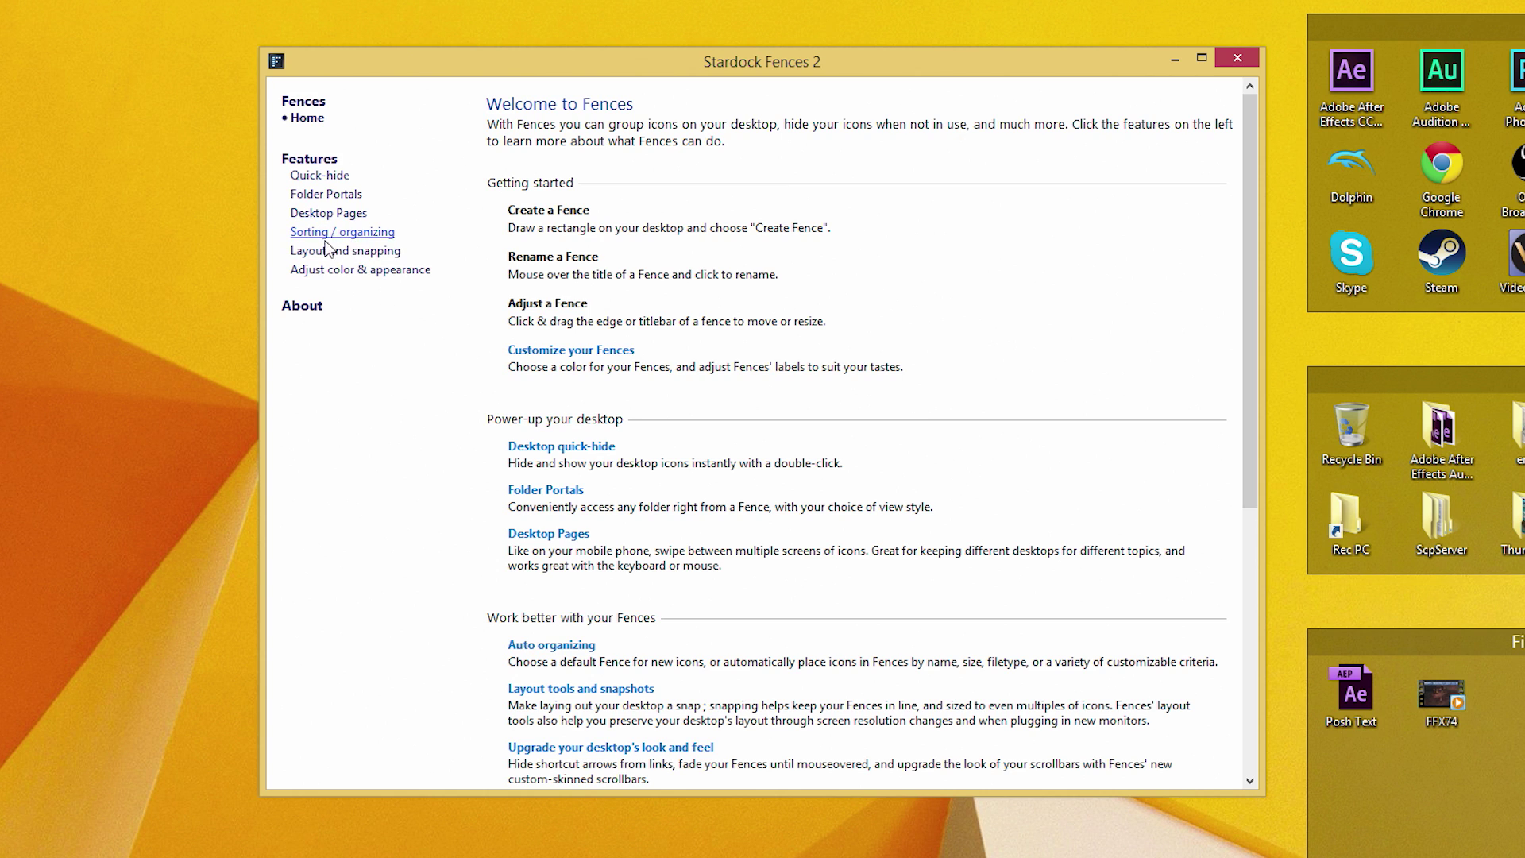
# Try out the Transparency, Color intensity and green-to-olive Tint sliders in color & appearance.
pyautogui.click(346, 278)
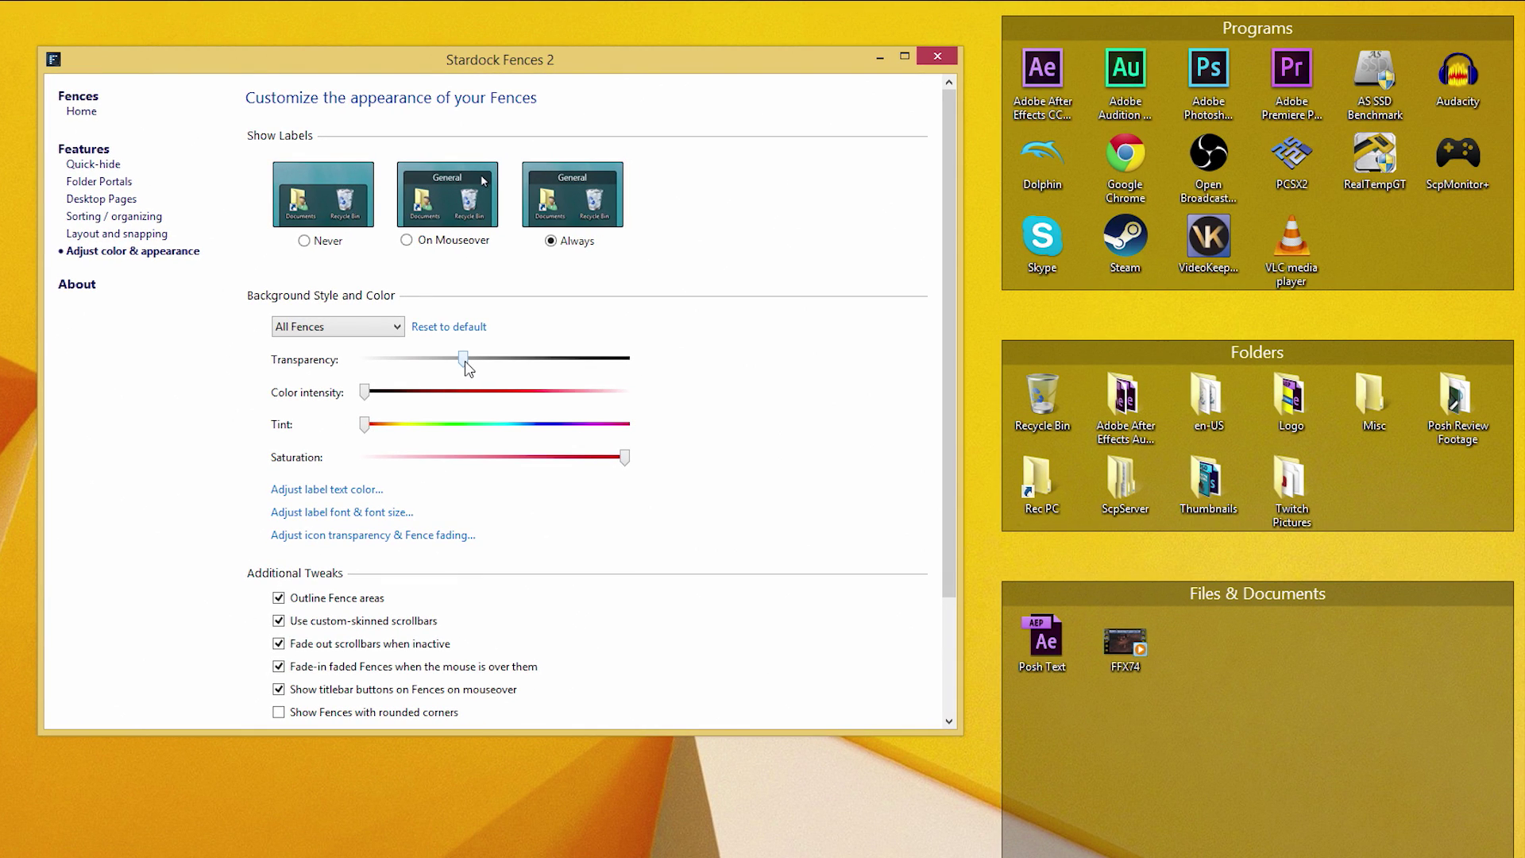
pyautogui.moveTo(463, 359); pyautogui.dragTo(38, 385)
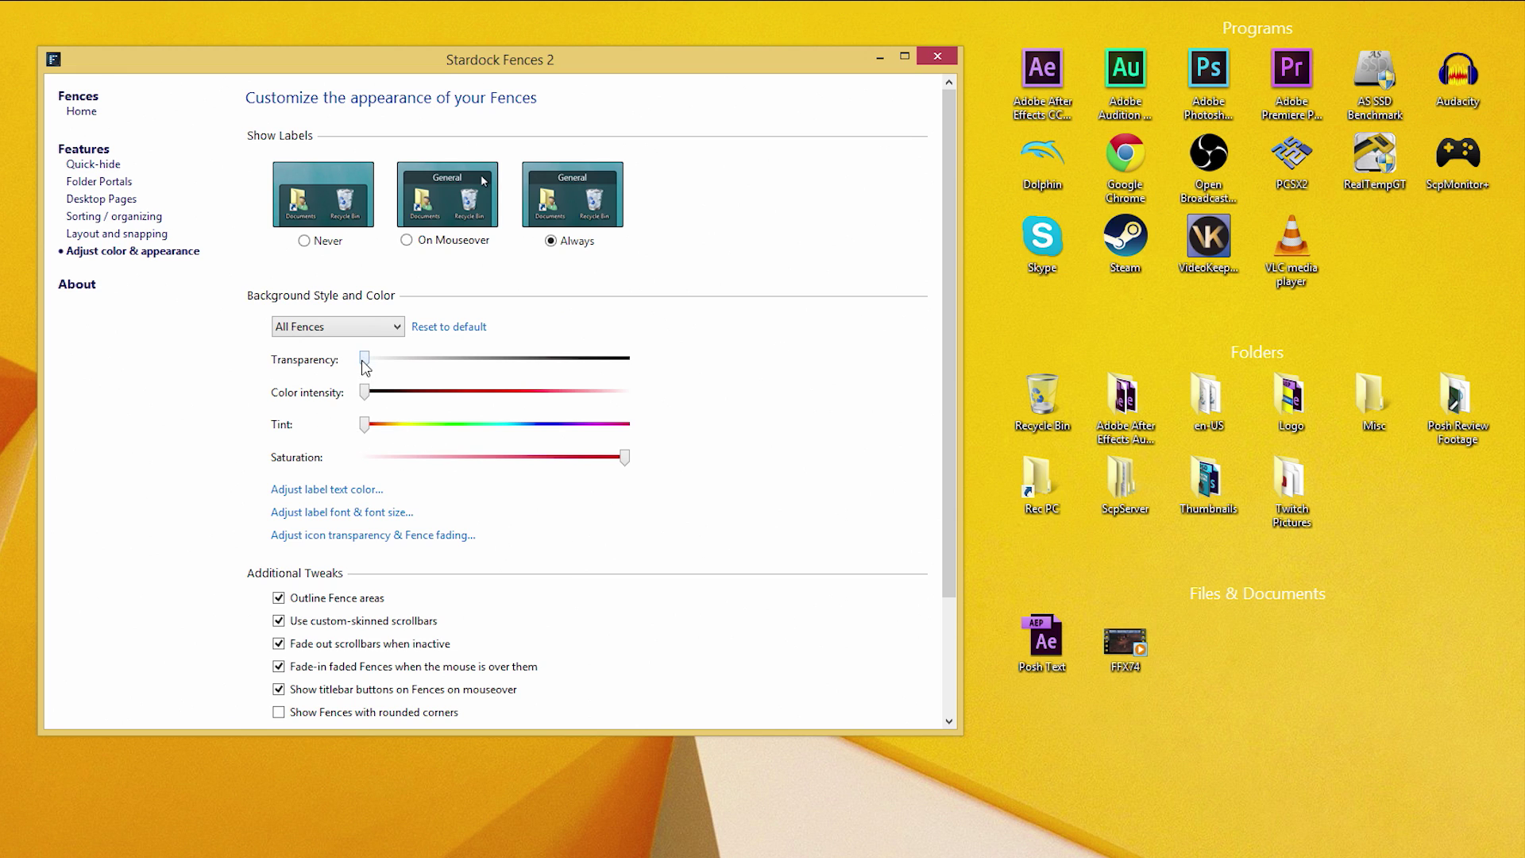
pyautogui.moveTo(365, 359); pyautogui.dragTo(485, 357)
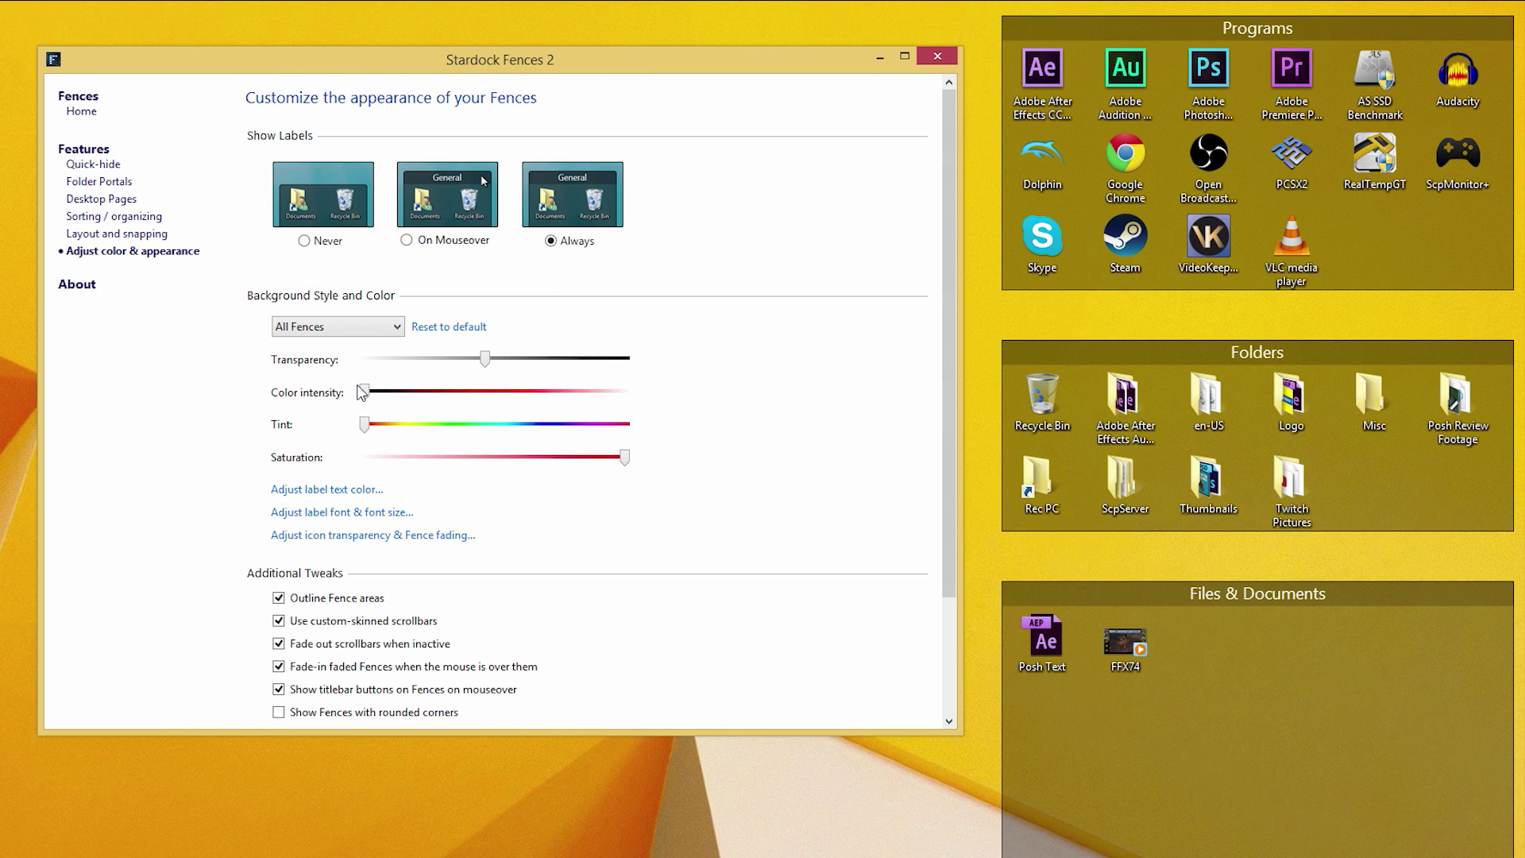
pyautogui.moveTo(365, 392); pyautogui.dragTo(526, 389)
pyautogui.moveTo(365, 423); pyautogui.dragTo(453, 421)
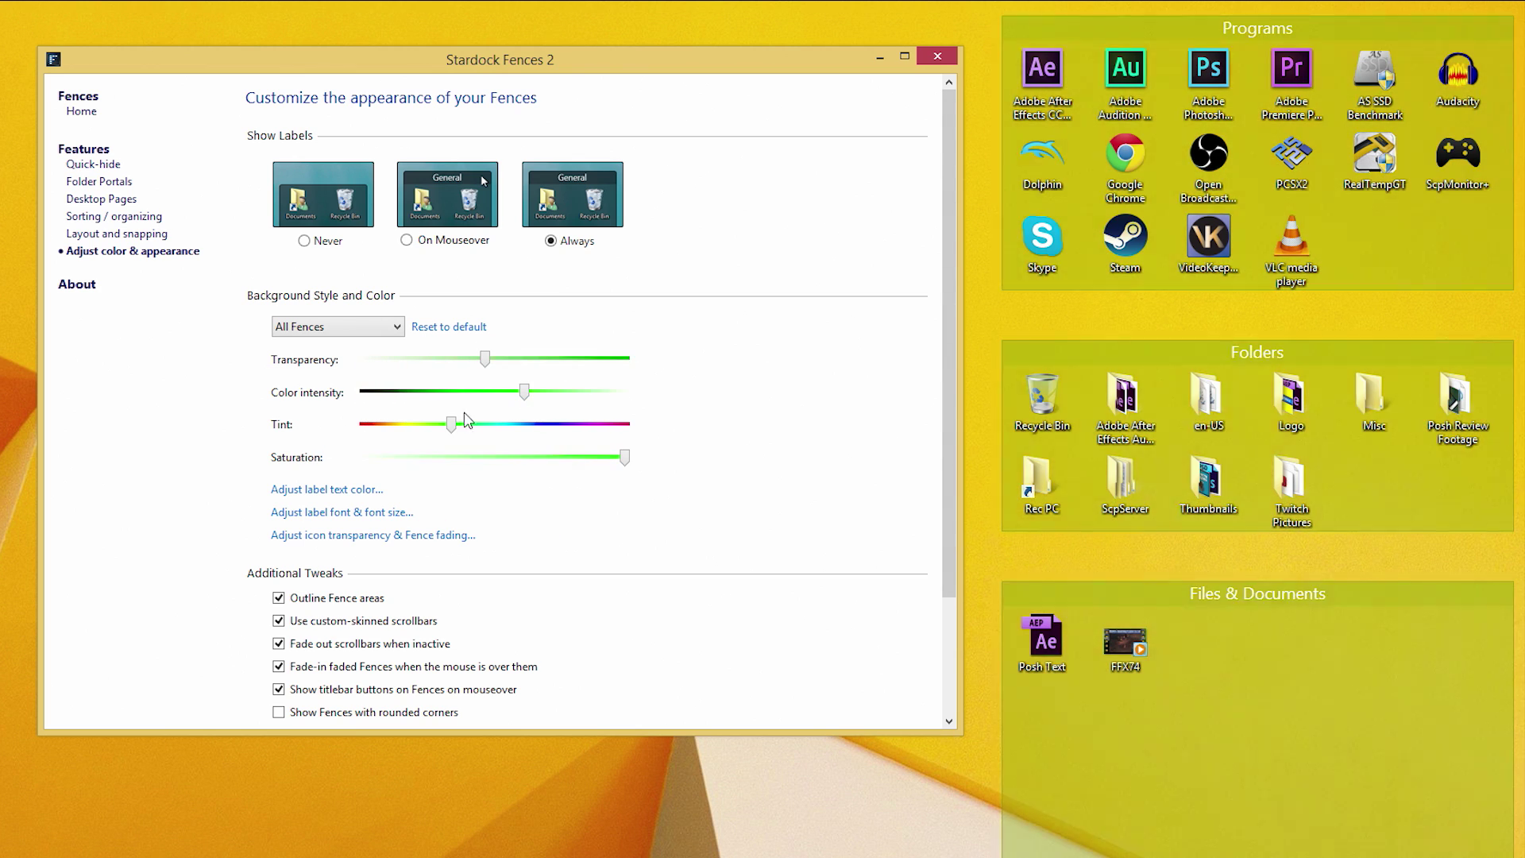
pyautogui.click(518, 423)
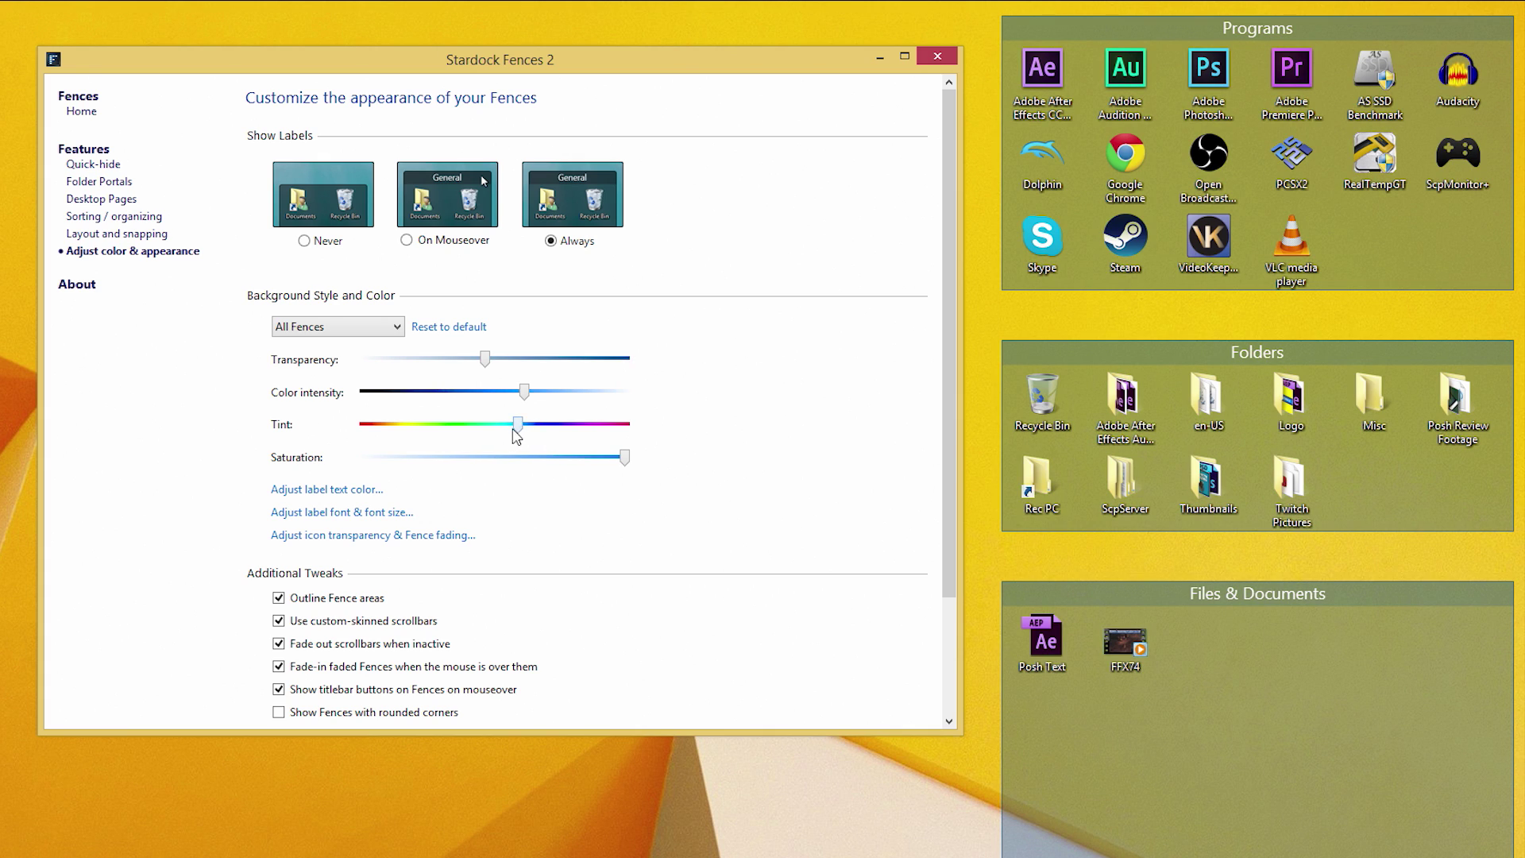
# Reset Tint and Color intensity to zero and make fence backgrounds fully transparent.
pyautogui.moveTo(517, 425); pyautogui.dragTo(364, 425)
pyautogui.moveTo(526, 391); pyautogui.dragTo(365, 391)
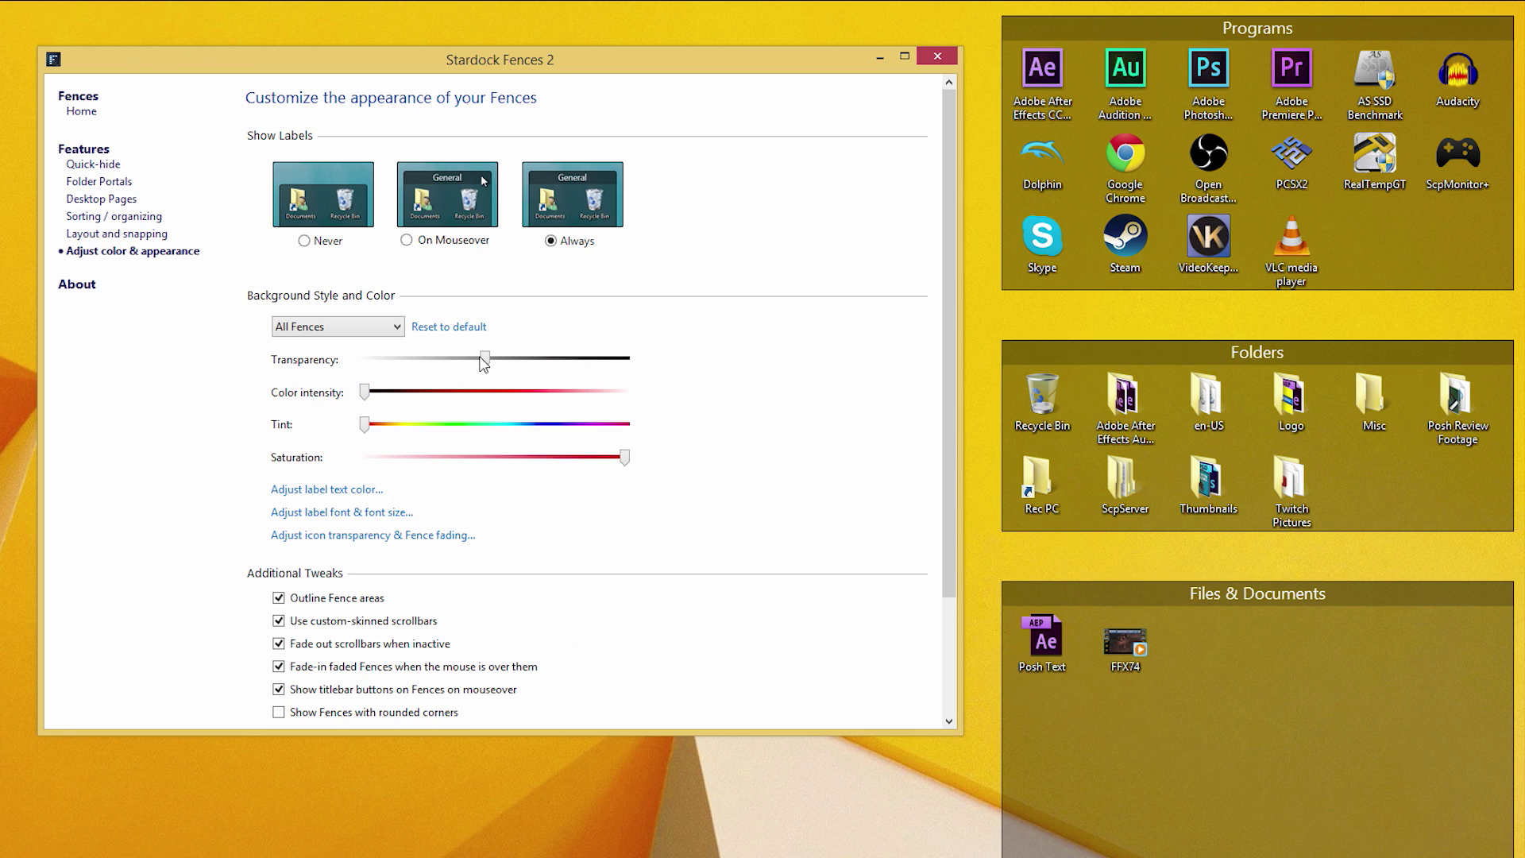
pyautogui.moveTo(483, 362); pyautogui.dragTo(288, 361)
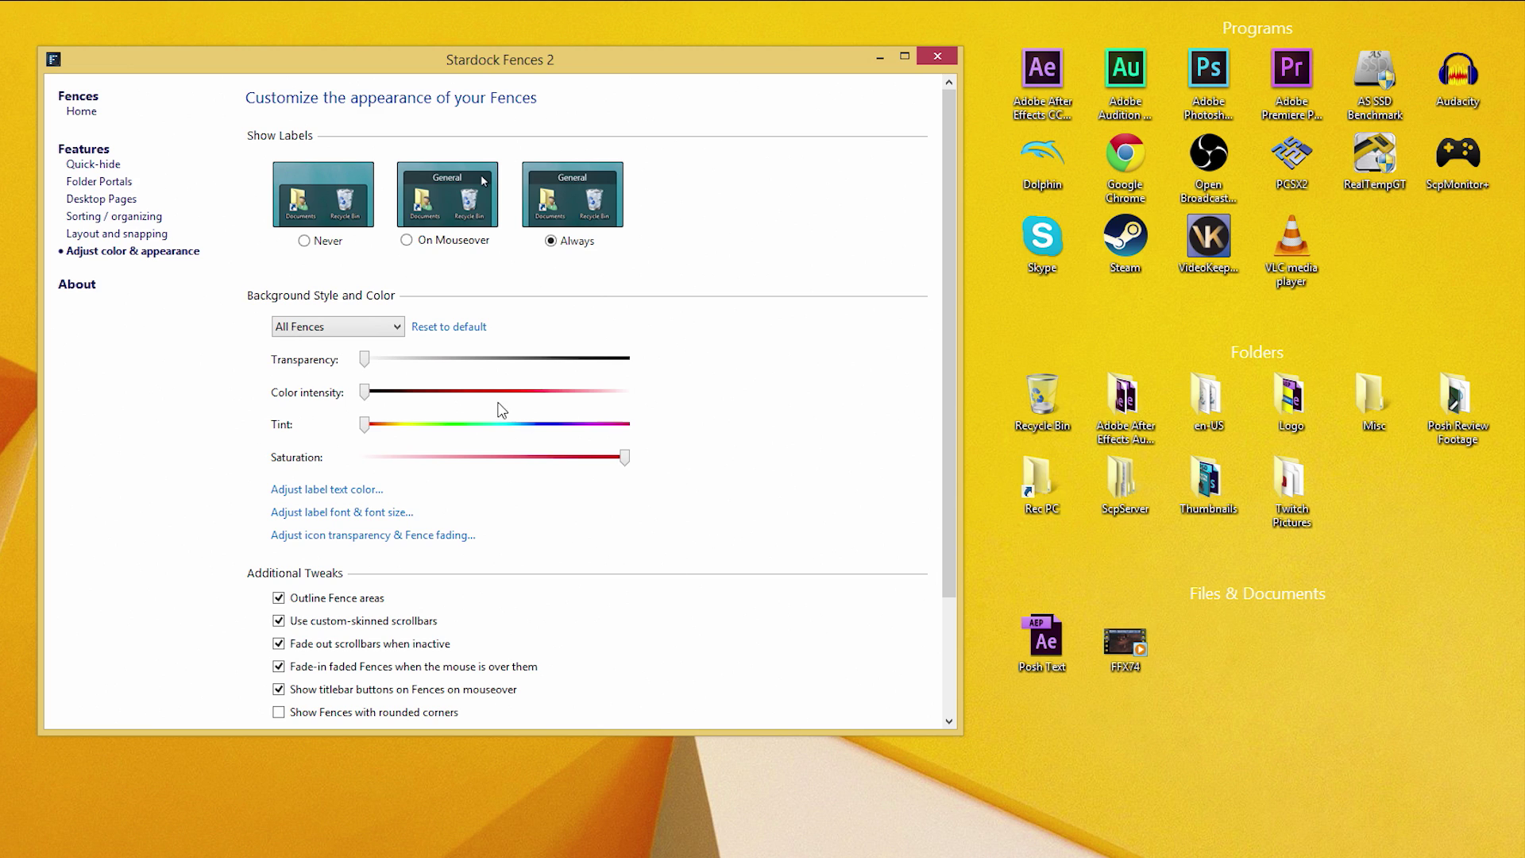
pyautogui.click(102, 234)
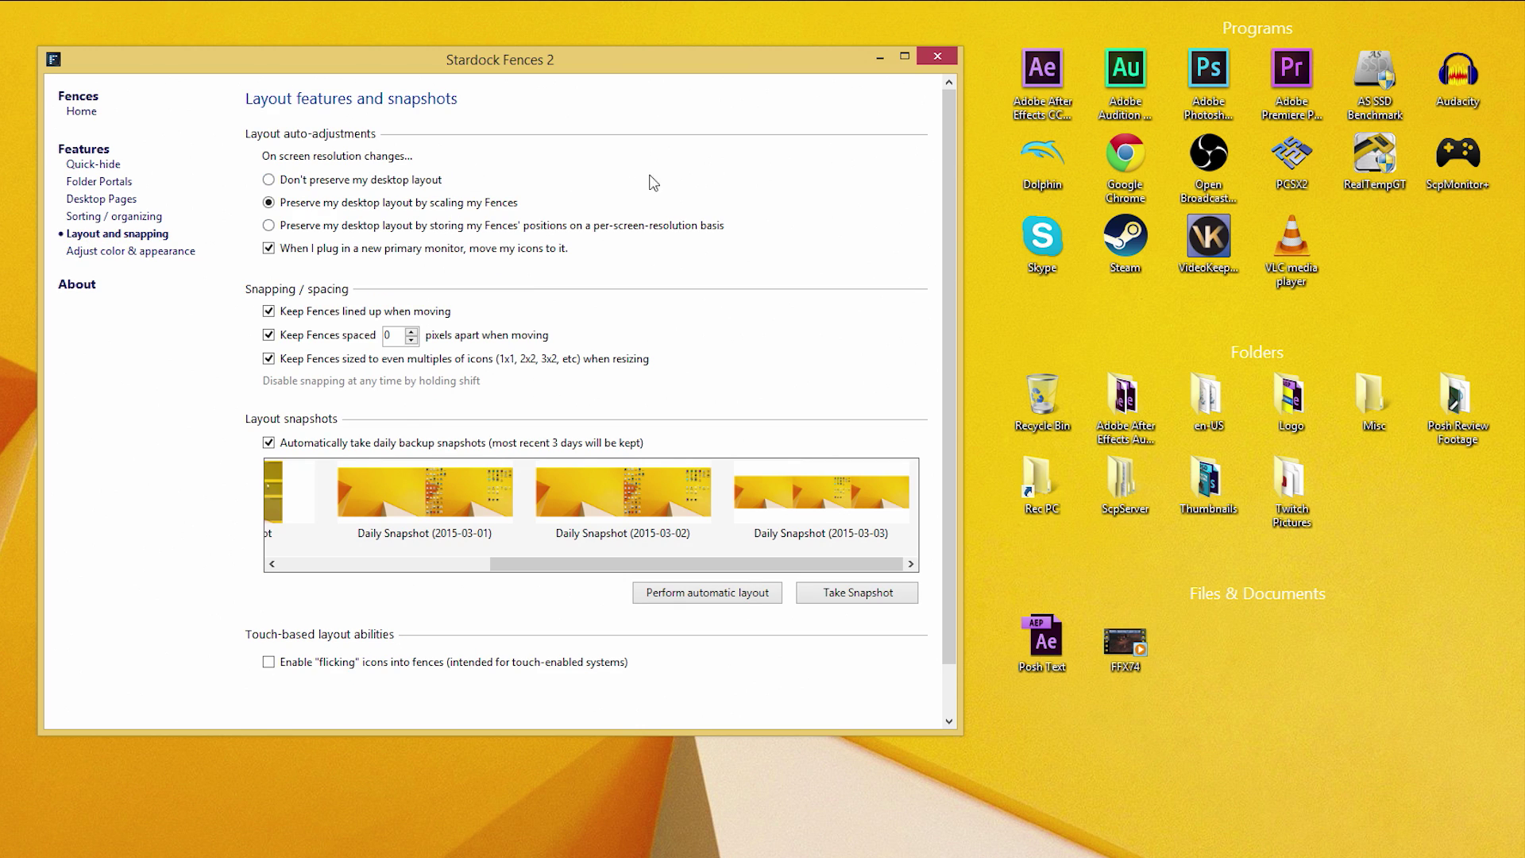
# Move Posh Text and FFX74 out to the top-left, then drag both back into Files & Documents.
pyautogui.click(880, 57)
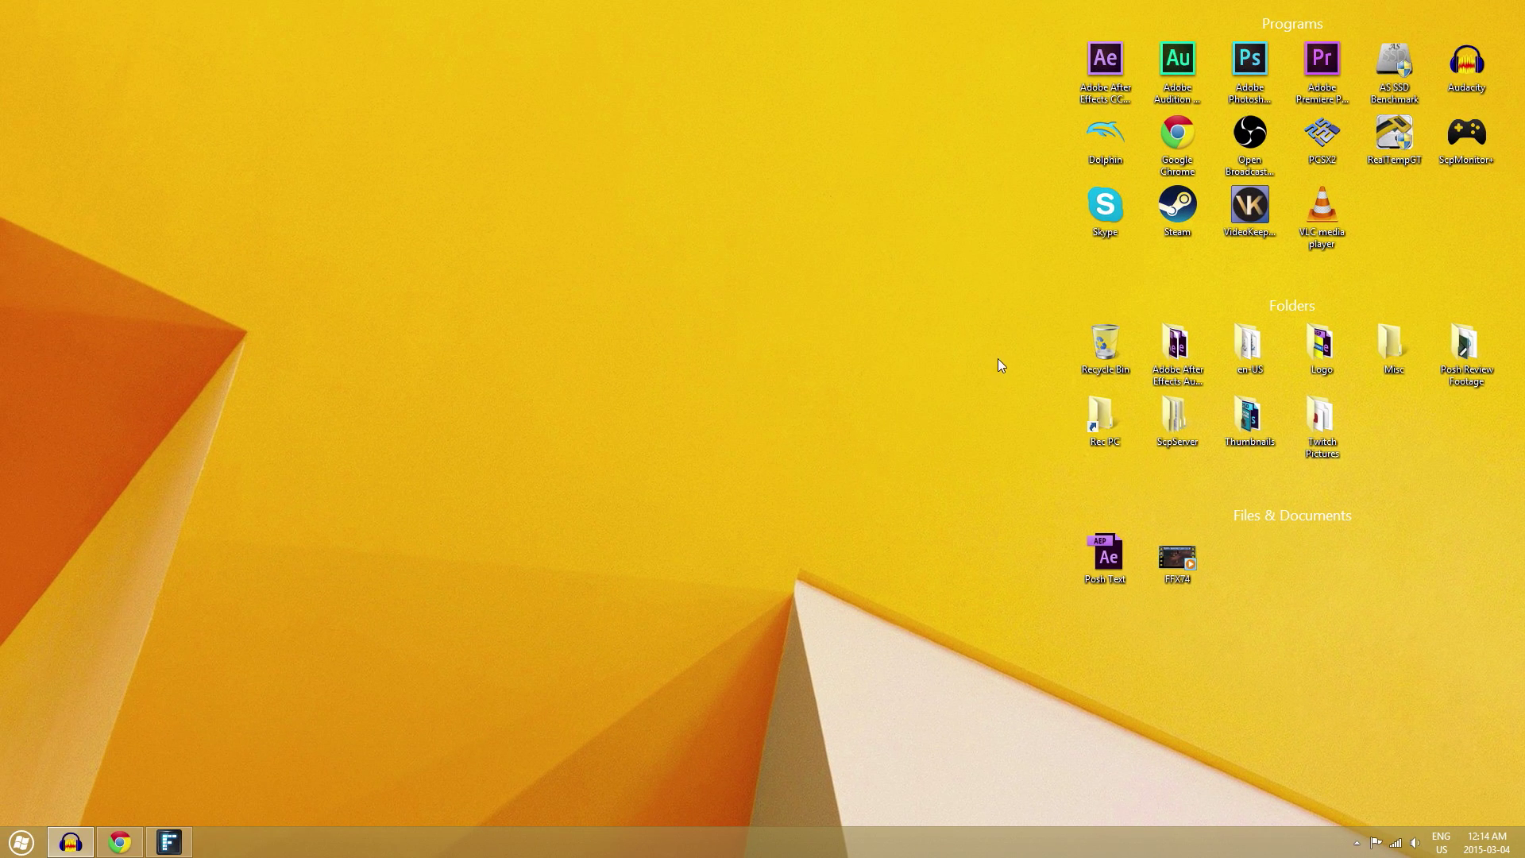
pyautogui.moveTo(1105, 556); pyautogui.dragTo(810, 461)
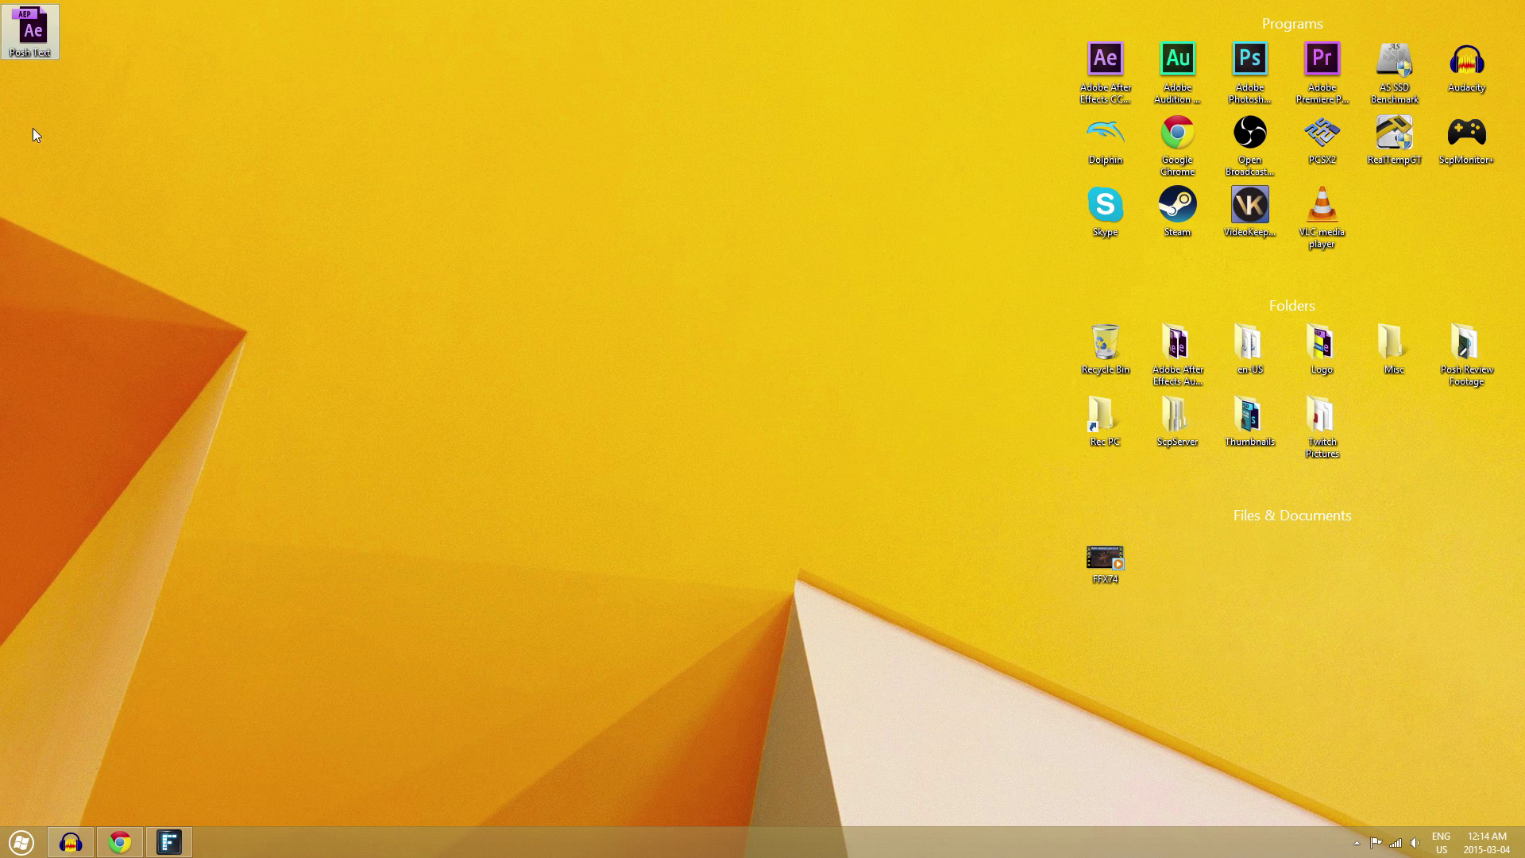
pyautogui.moveTo(1090, 576); pyautogui.dragTo(874, 409)
pyautogui.moveTo(796, 364); pyautogui.dragTo(796, 364)
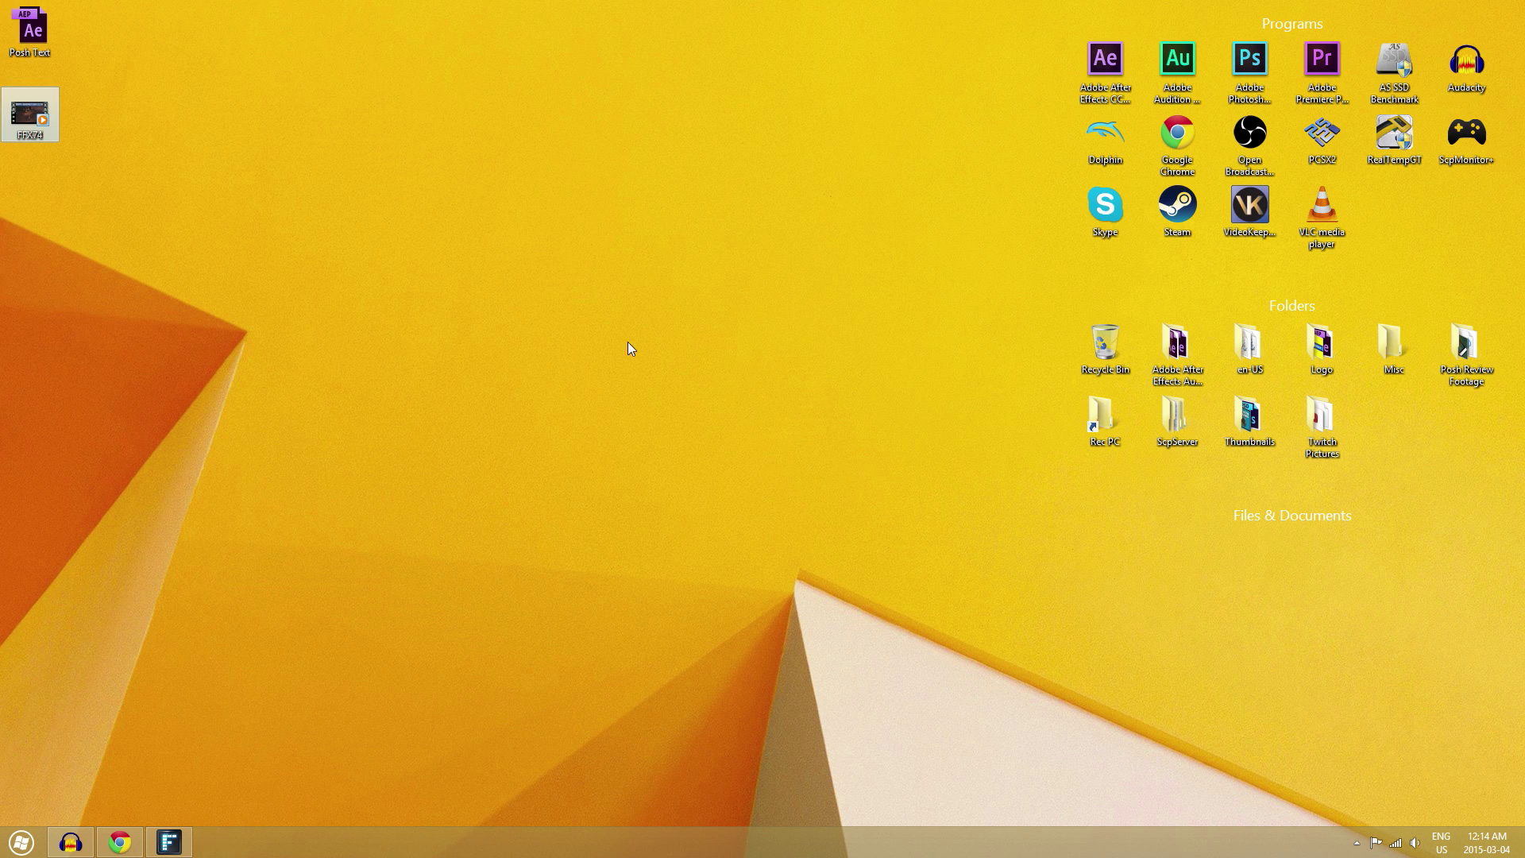
pyautogui.moveTo(373, 359); pyautogui.dragTo(1191, 587)
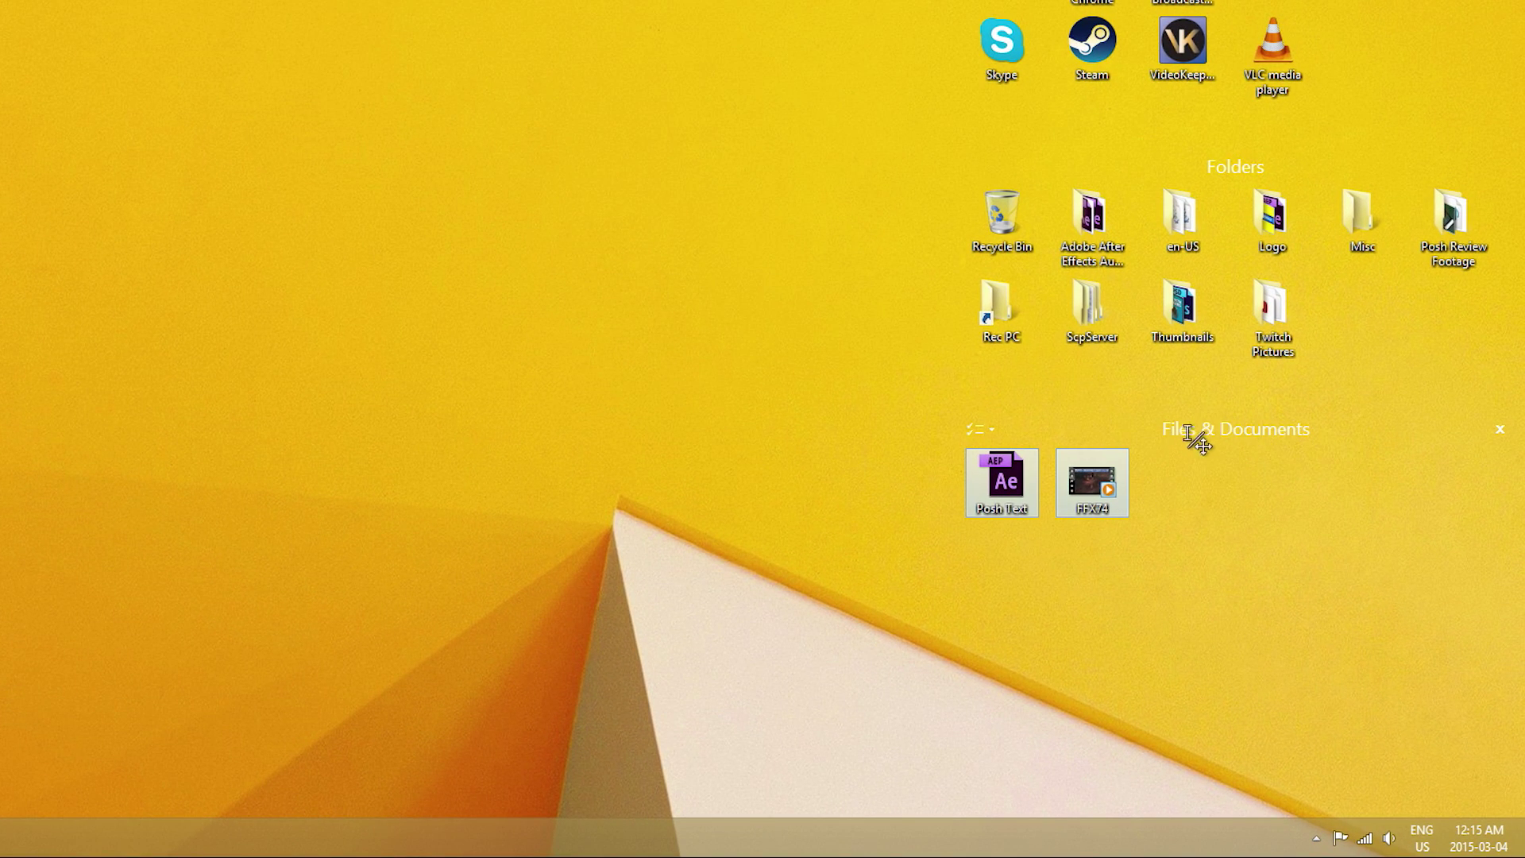
# Cancel renaming so the fence stays 'Files & Documents', then bring up its options menu.
pyautogui.doubleClick(1240, 433)
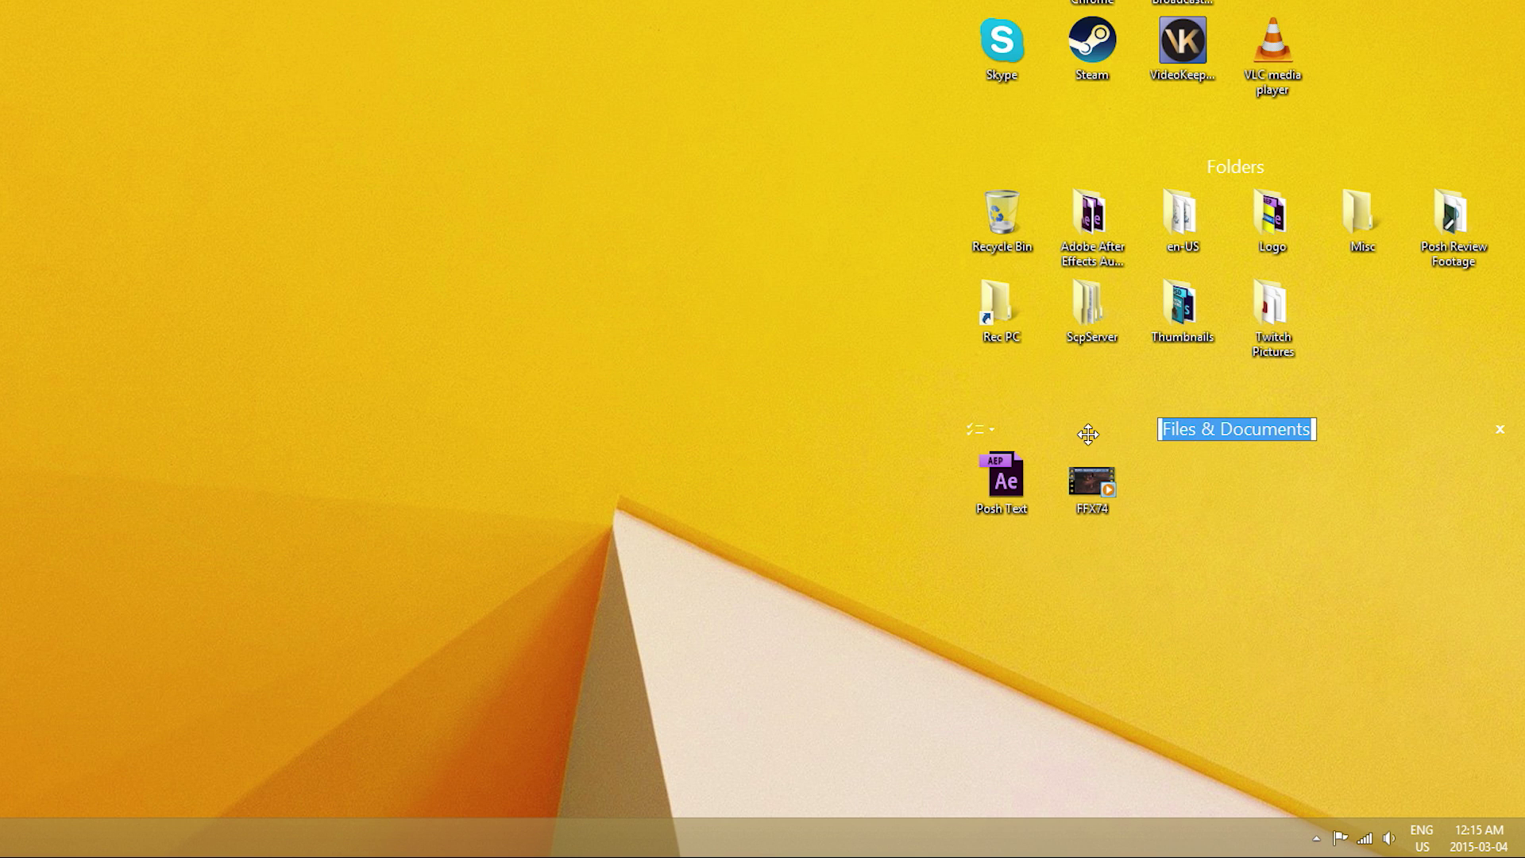
pyautogui.press('Return')
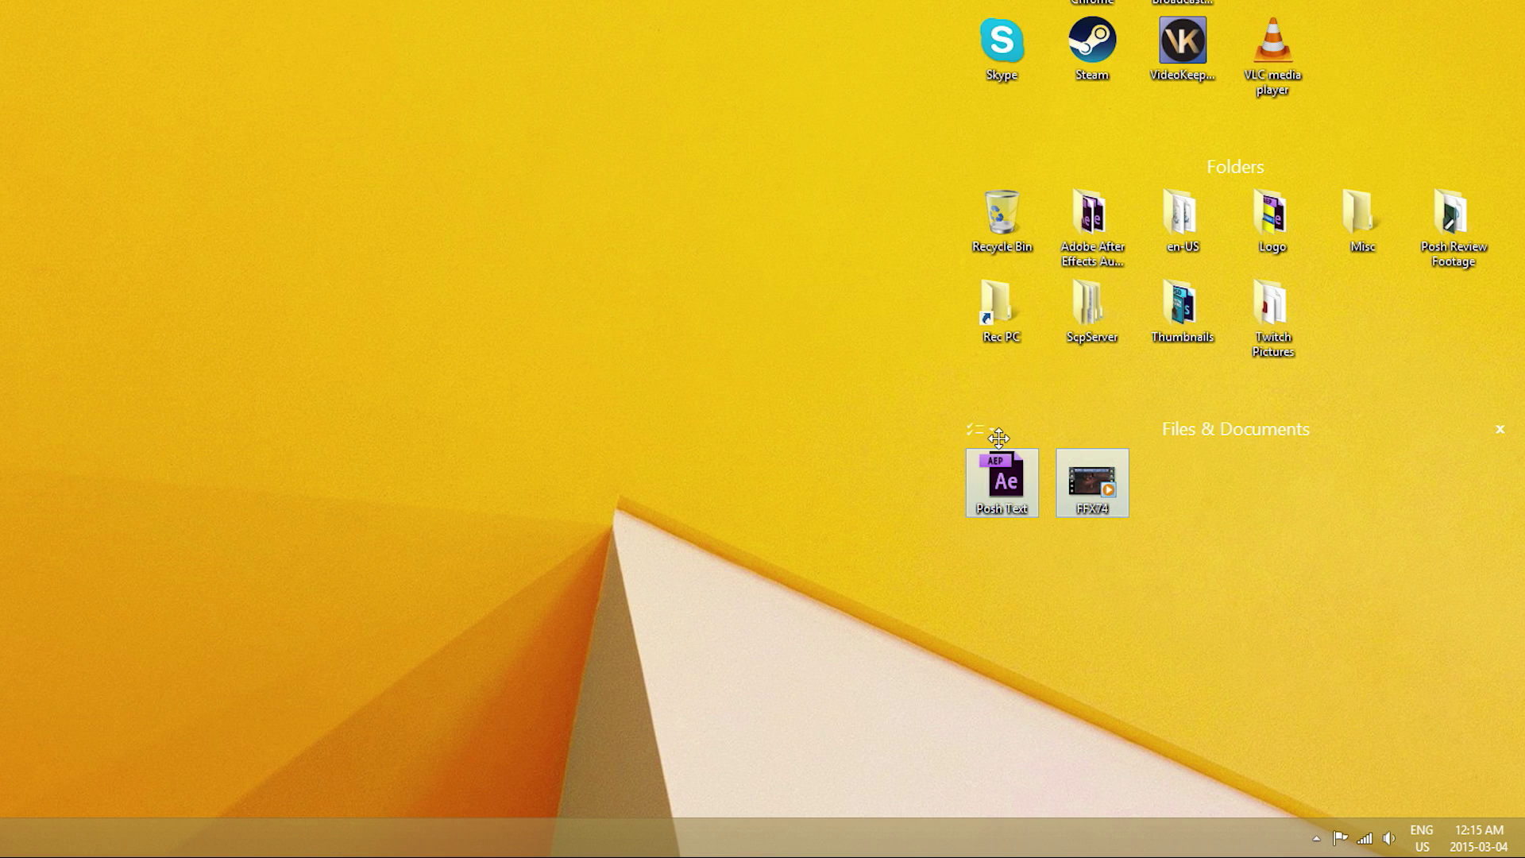
pyautogui.click(984, 433)
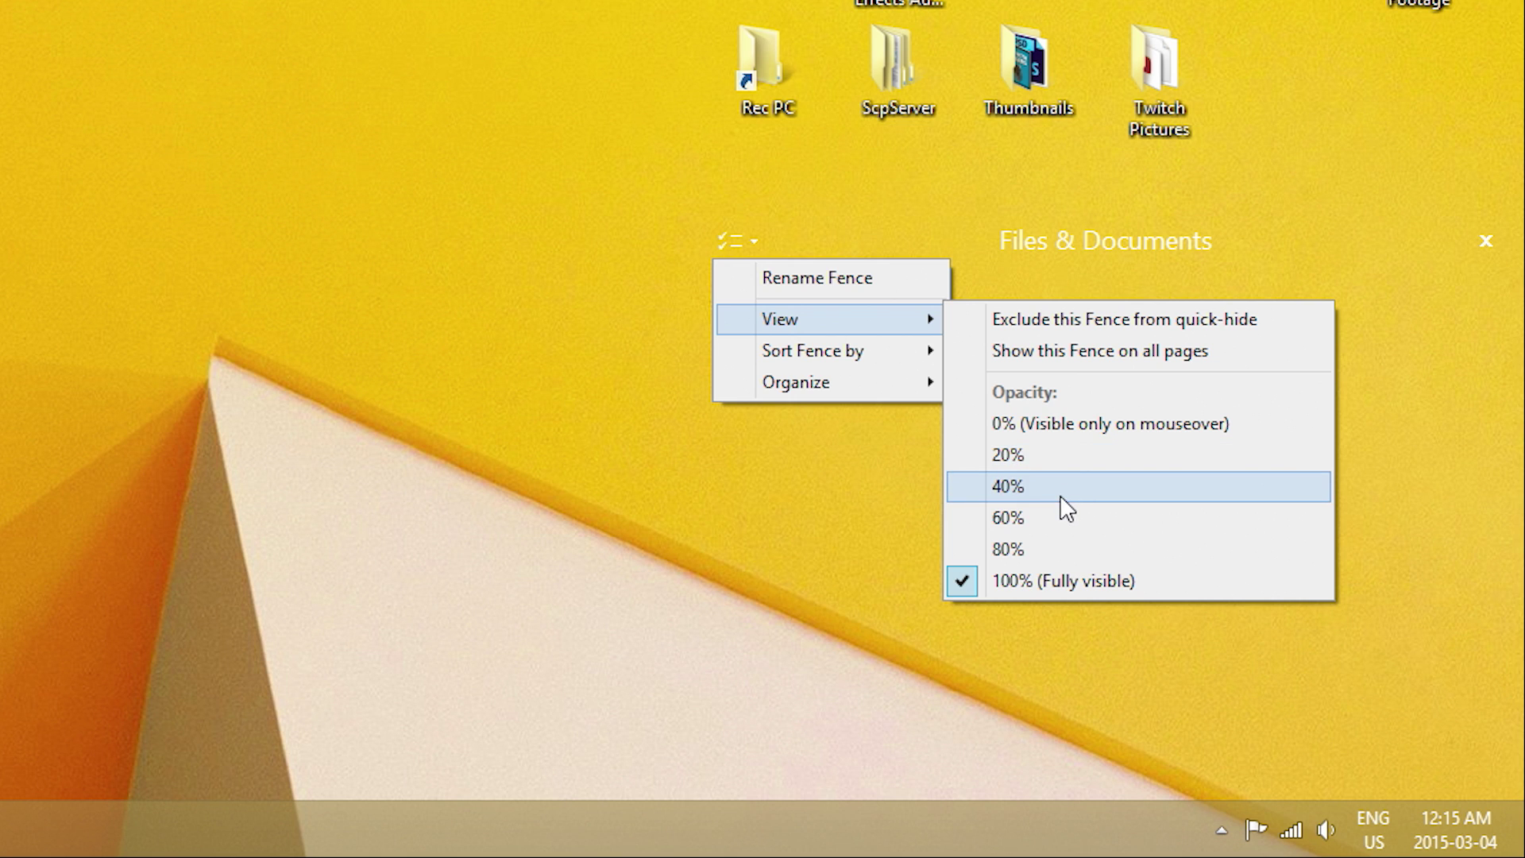
# Sort the Files & Documents fence by Name so FFX74 precedes Posh Text.
pyautogui.moveTo(851, 354)
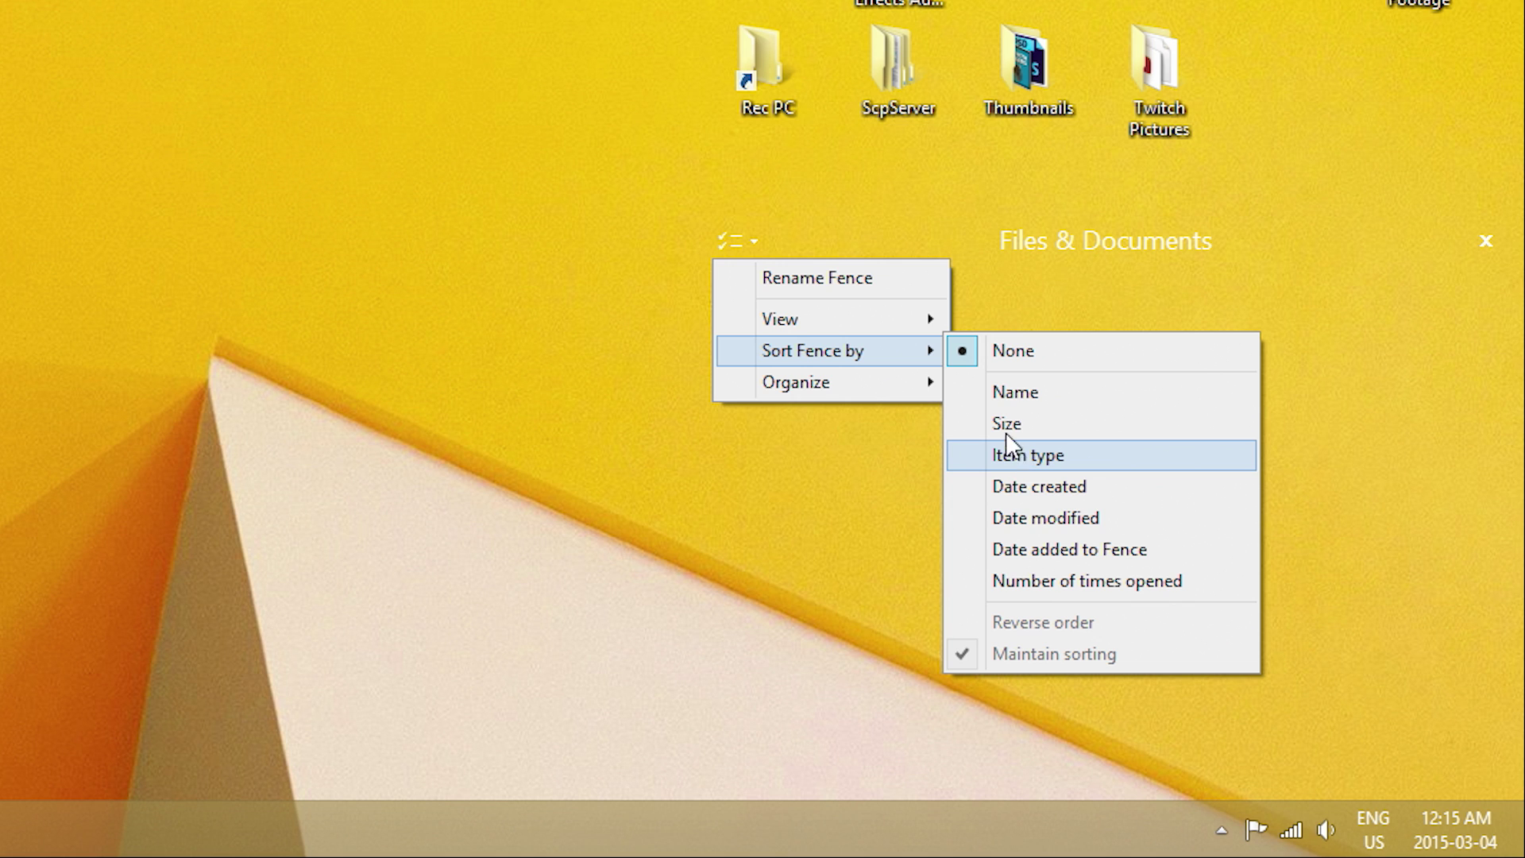
pyautogui.click(1010, 395)
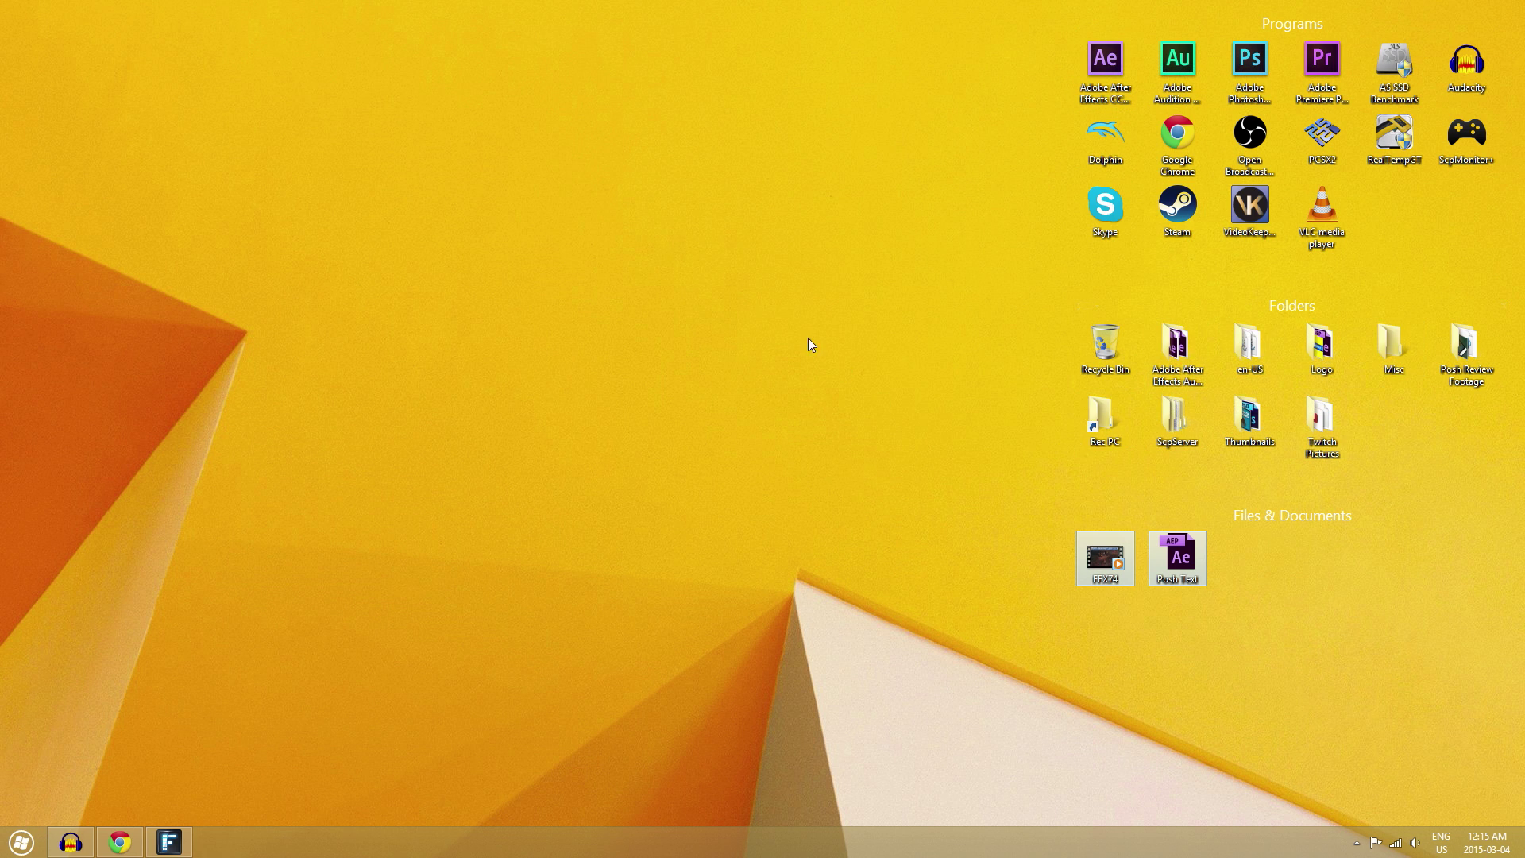
pyautogui.click(752, 348)
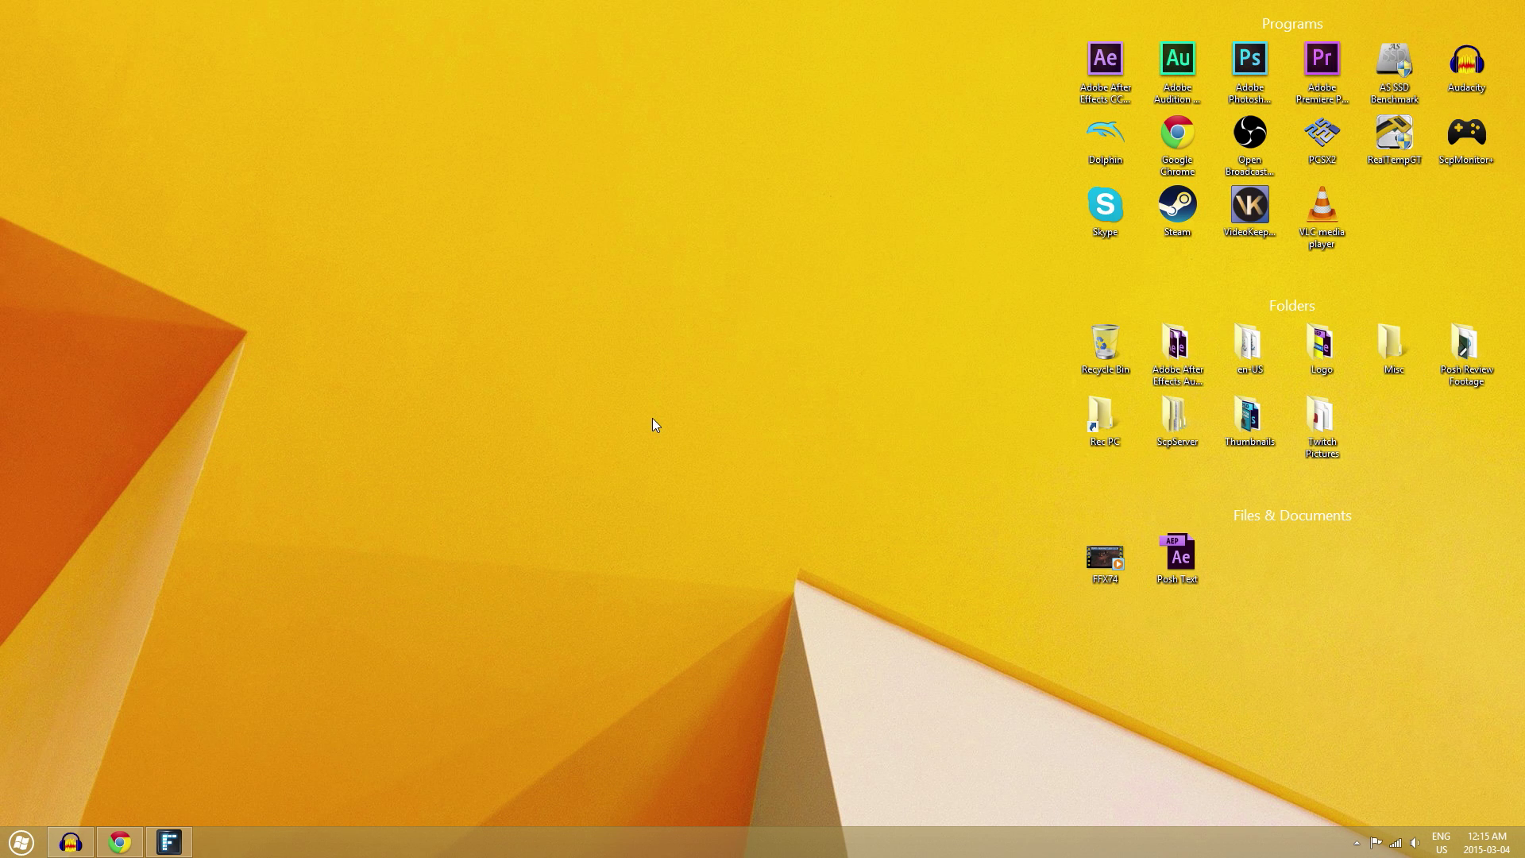